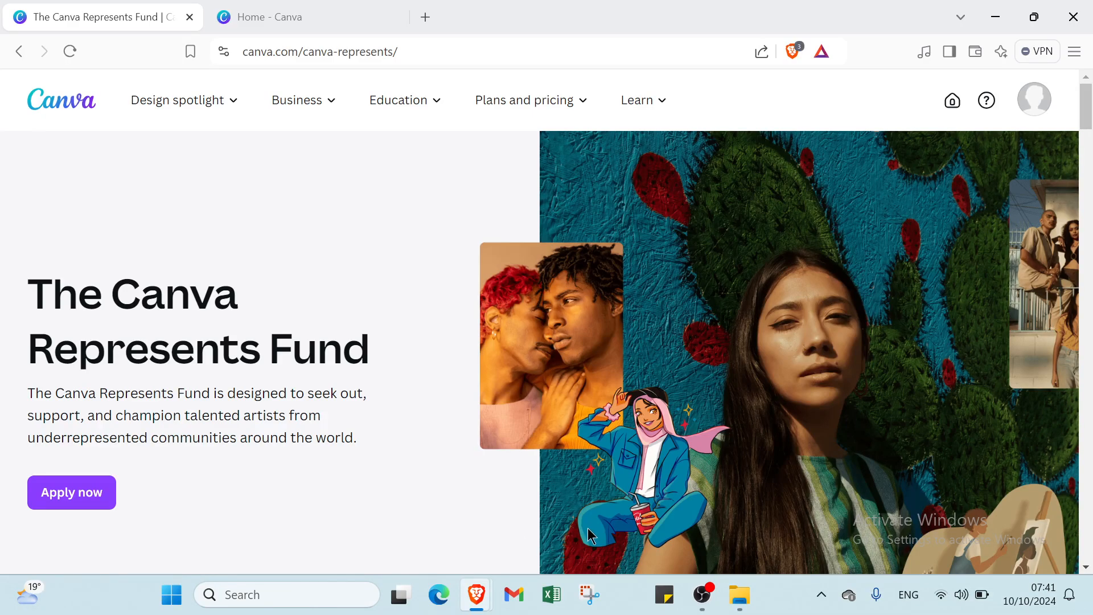
# - Switch to the Canva Home tab, look over the dashboard and Templates, and return Home
pyautogui.moveTo(324, 98)
pyautogui.scroll(-3, 342, 410)
pyautogui.scroll(3, 387, 405)
pyautogui.click(270, 22)
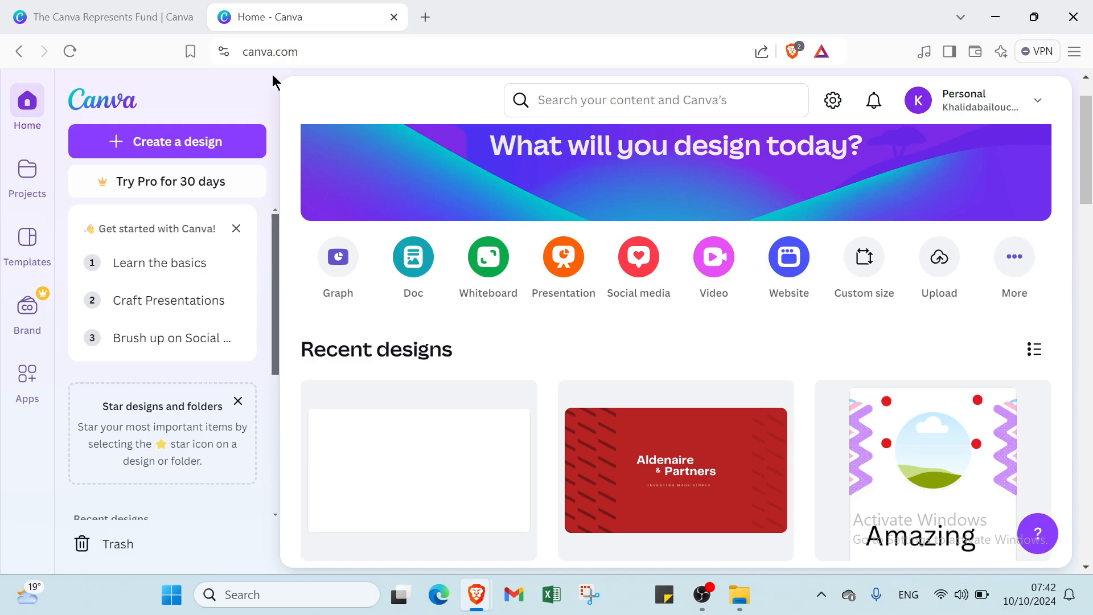
pyautogui.scroll(-3, 834, 513)
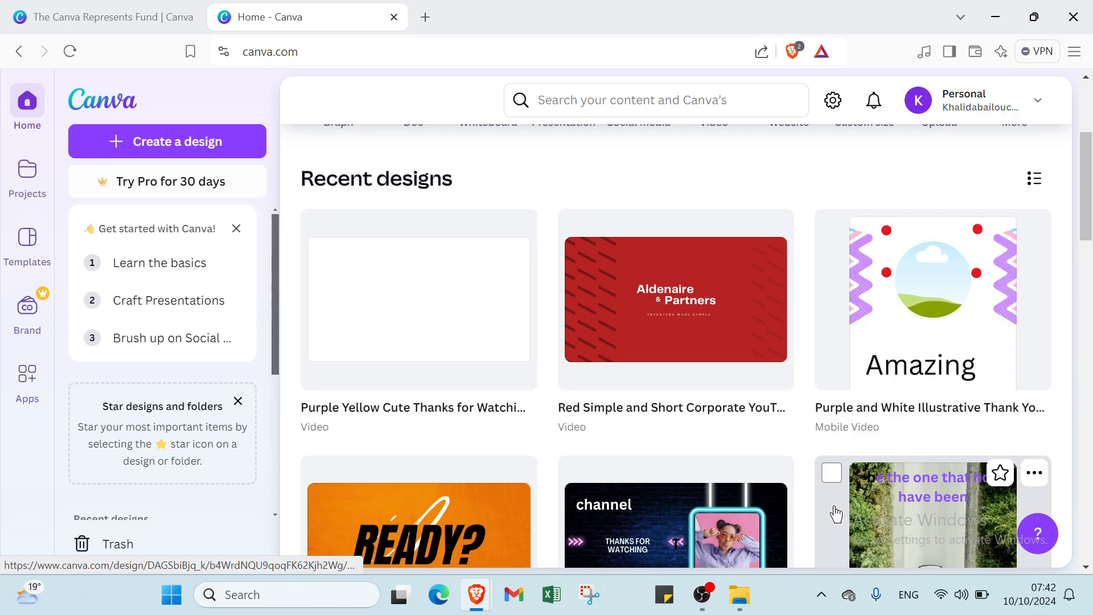
pyautogui.scroll(4, 836, 515)
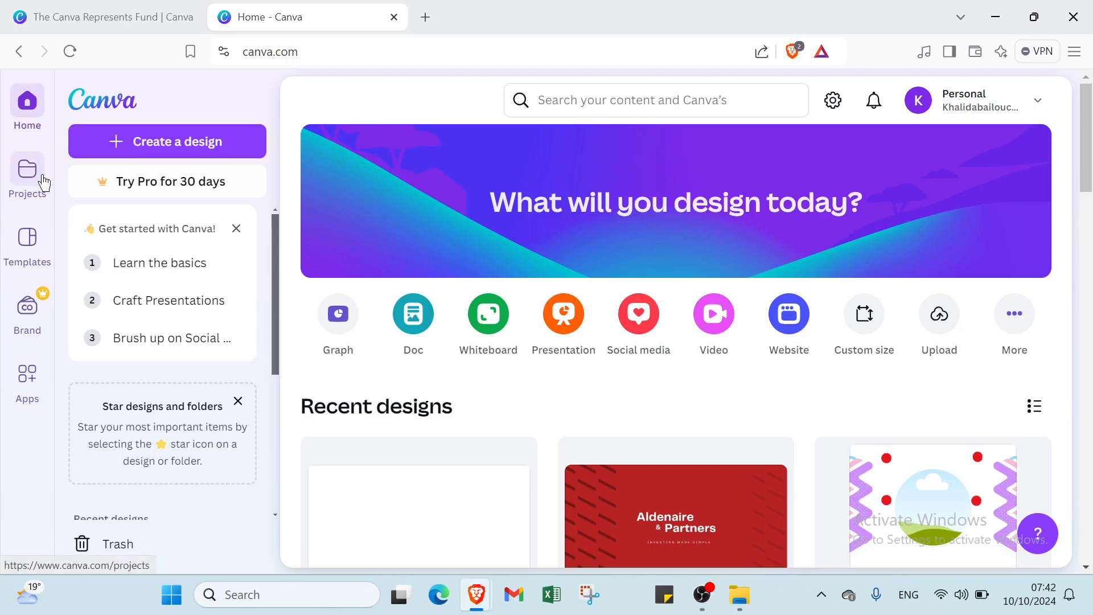
pyautogui.click(44, 259)
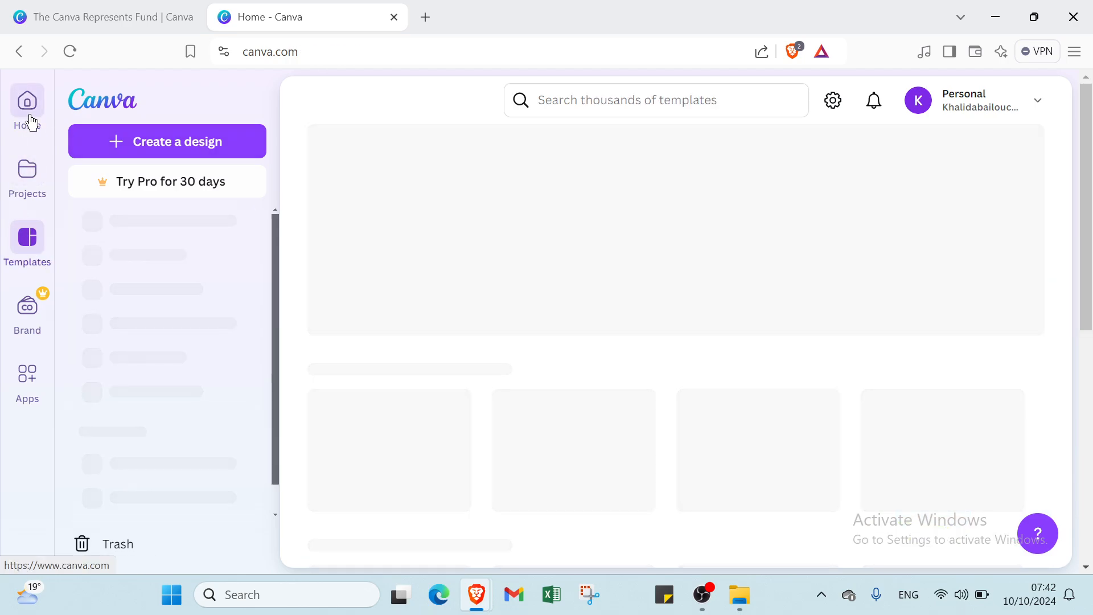
pyautogui.click(31, 121)
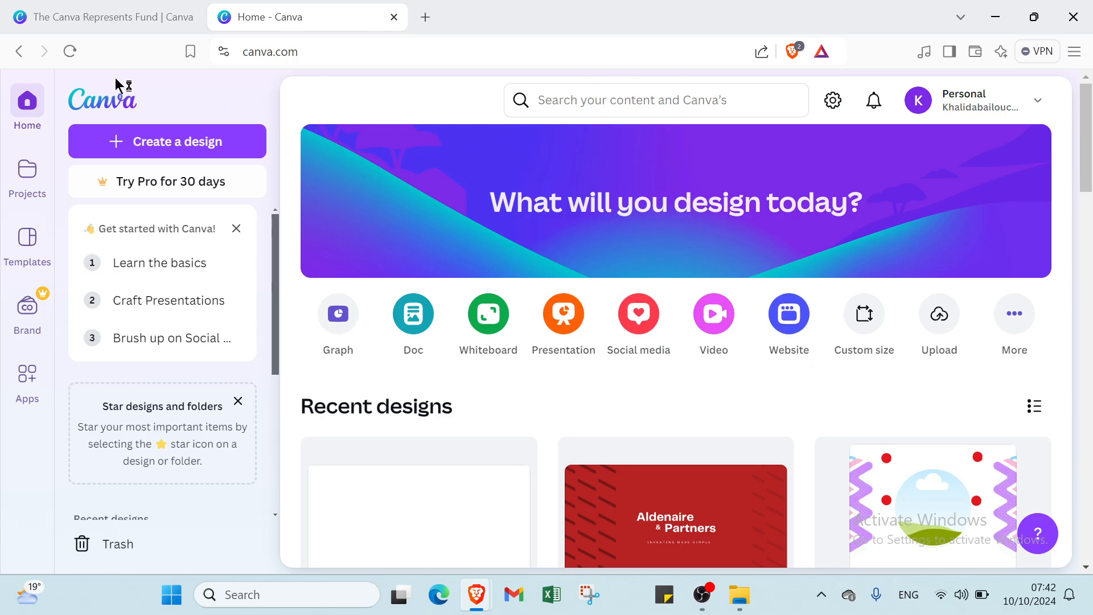
# - Create a new blank Portfolio Website design from the Websites category
pyautogui.click(167, 149)
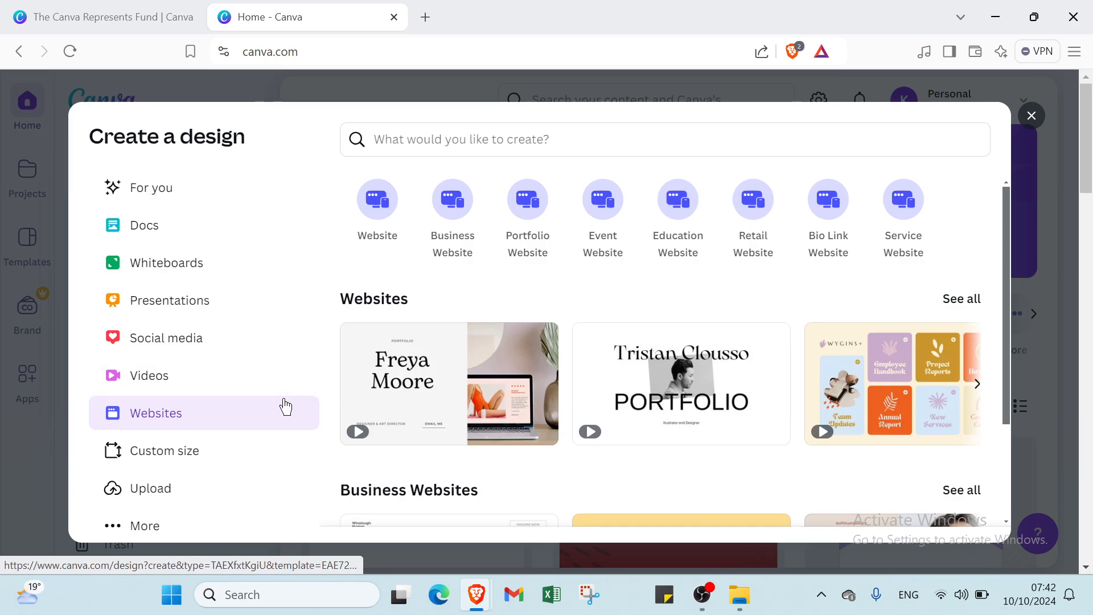
pyautogui.click(200, 197)
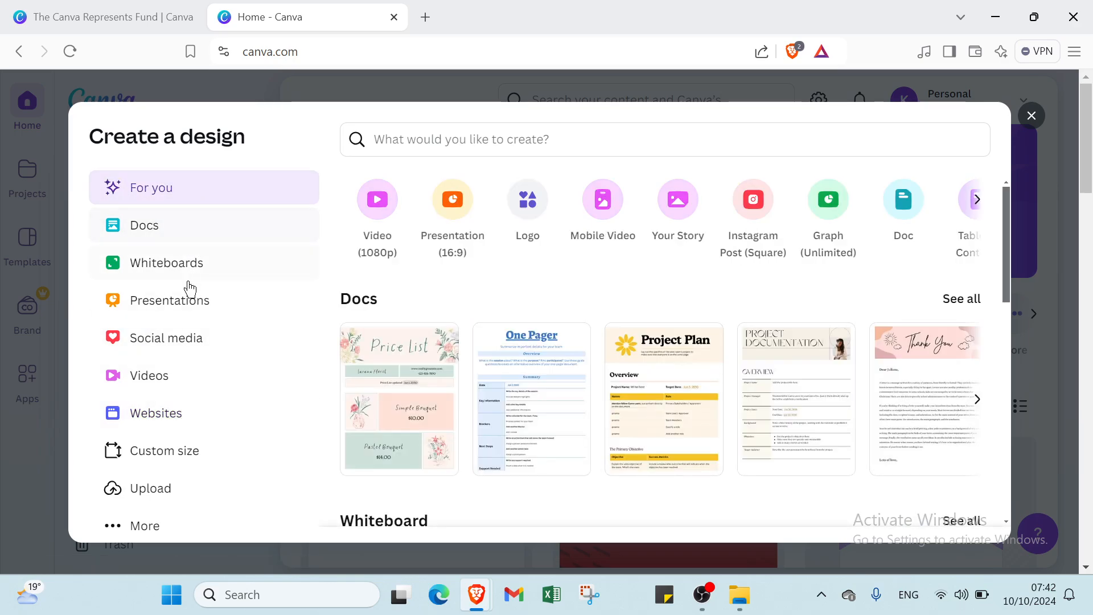
pyautogui.click(186, 423)
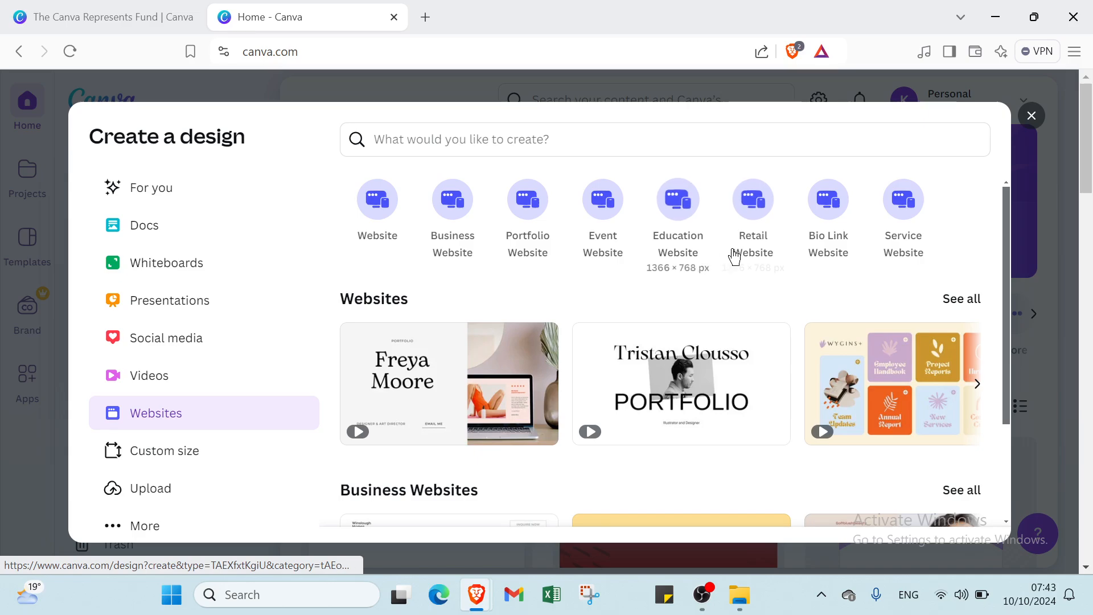
pyautogui.click(539, 204)
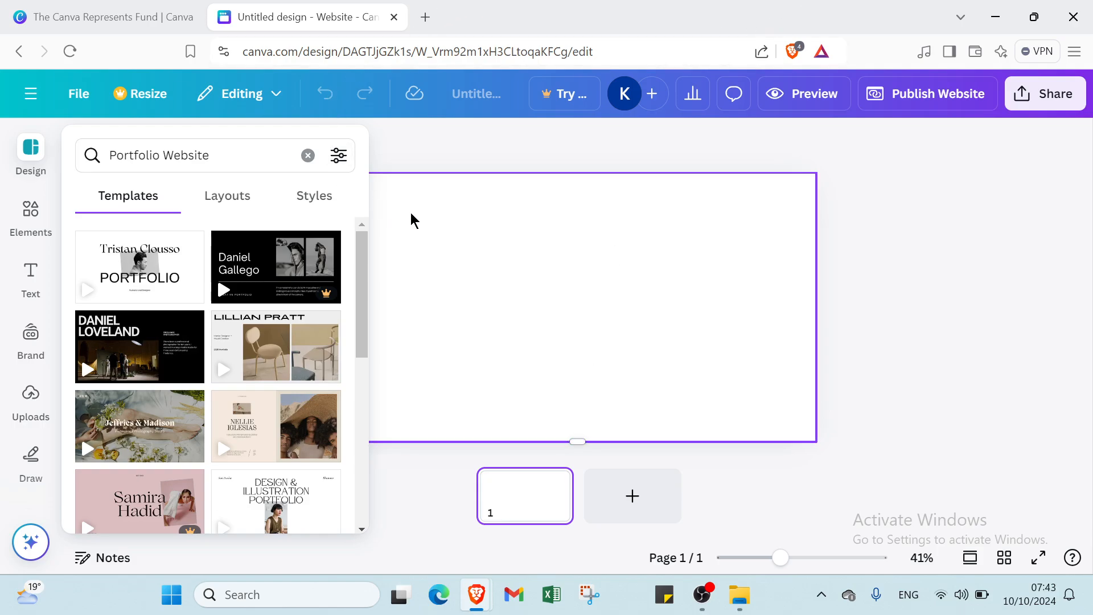
# - Apply the beige Nellie Iglesias modeling portfolio template to the page
pyautogui.click(222, 285)
pyautogui.scroll(-4, 219, 296)
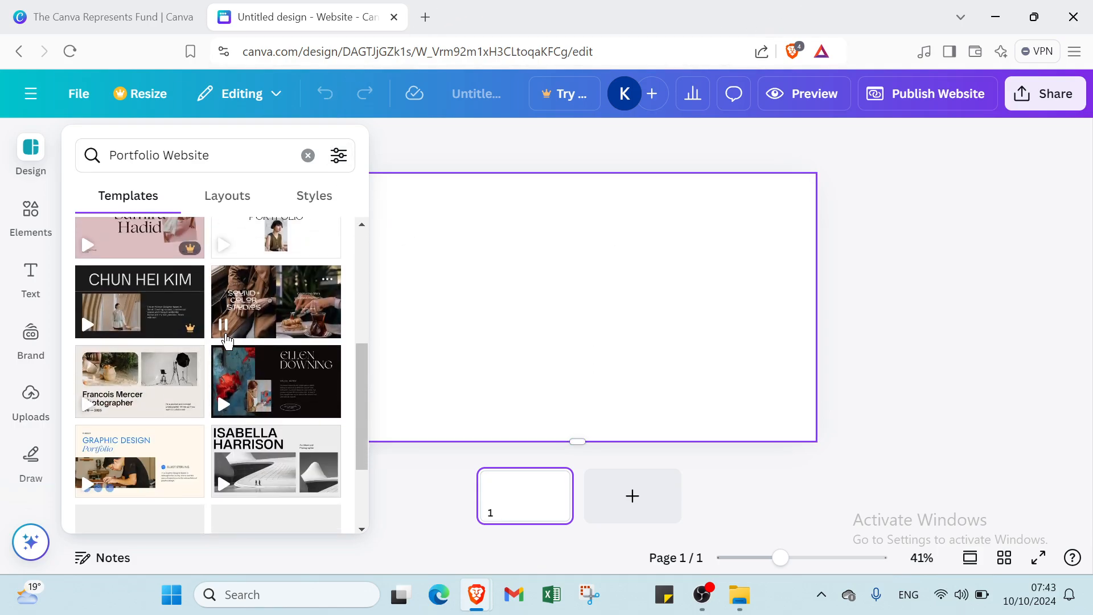
pyautogui.scroll(4, 226, 340)
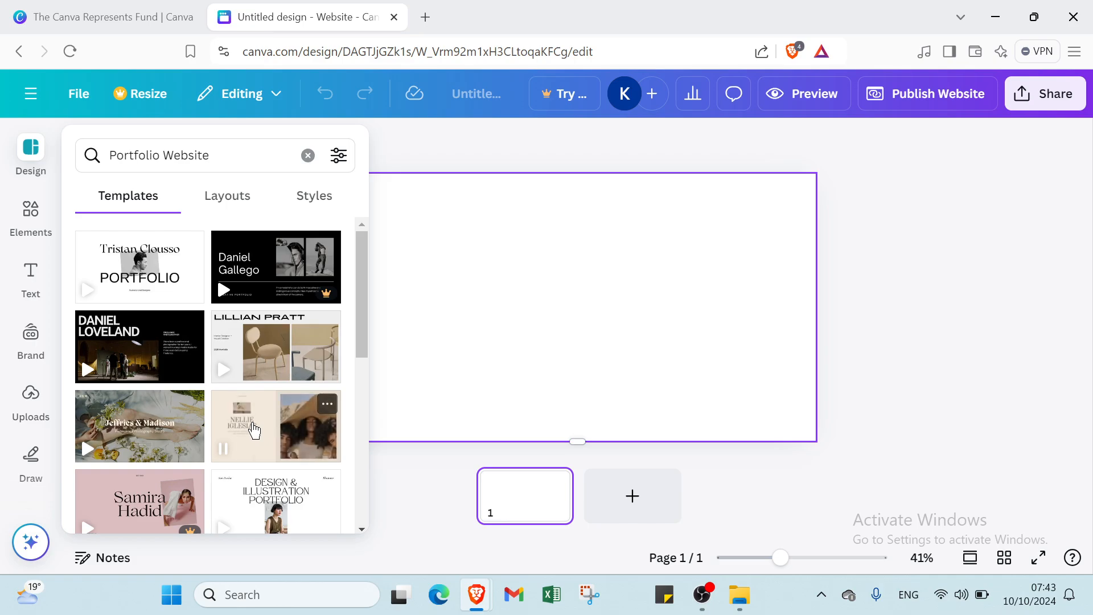
pyautogui.click(254, 430)
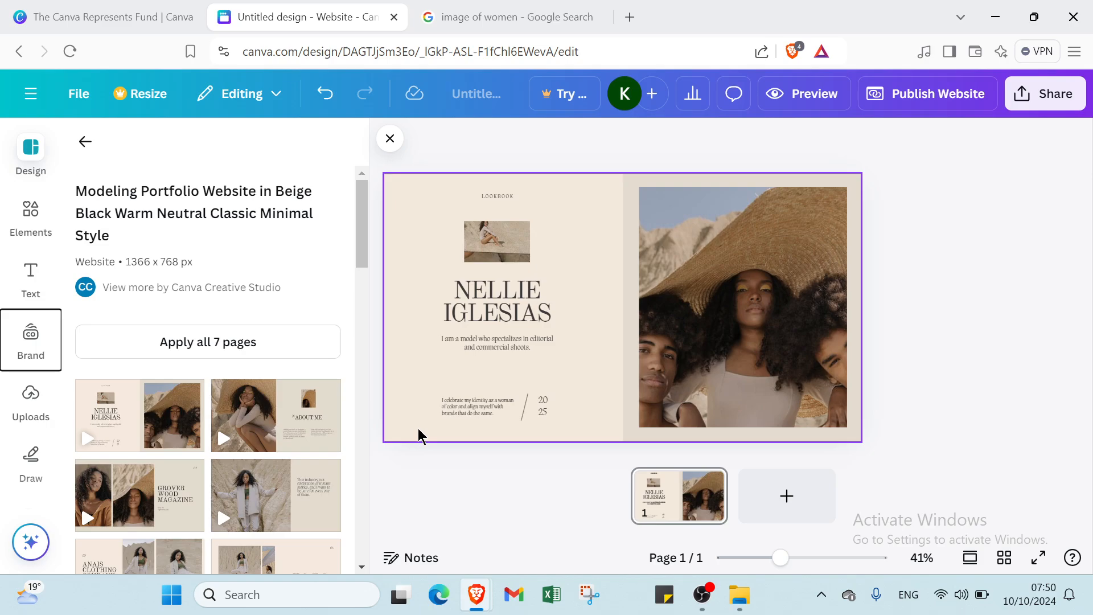
# - Delete both template photos, the NELLIE IGLESIAS heading and the short bio line
pyautogui.click(746, 360)
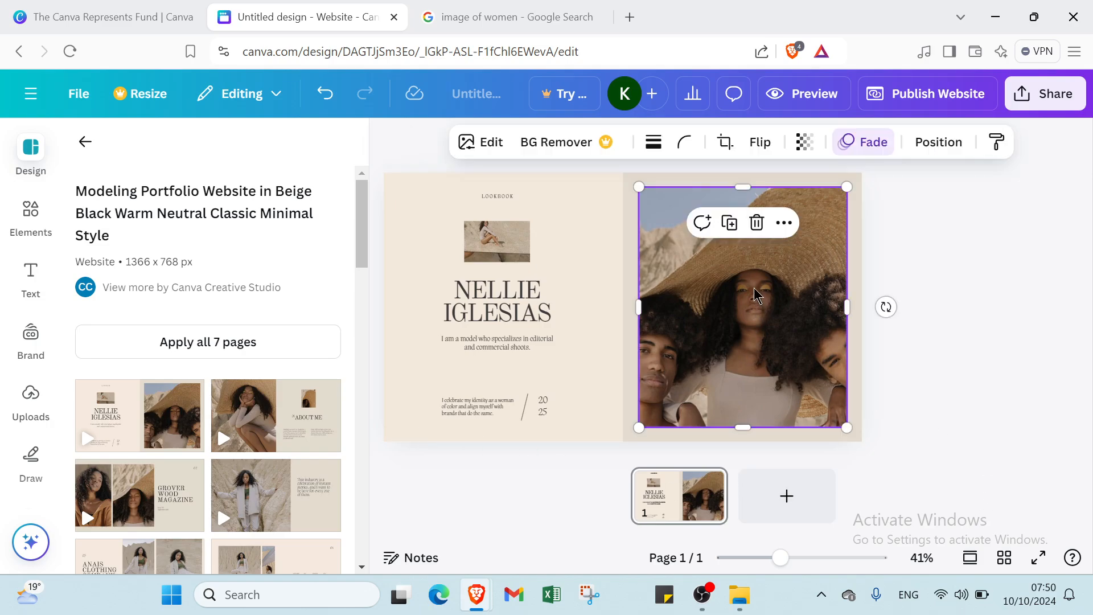
pyautogui.click(756, 222)
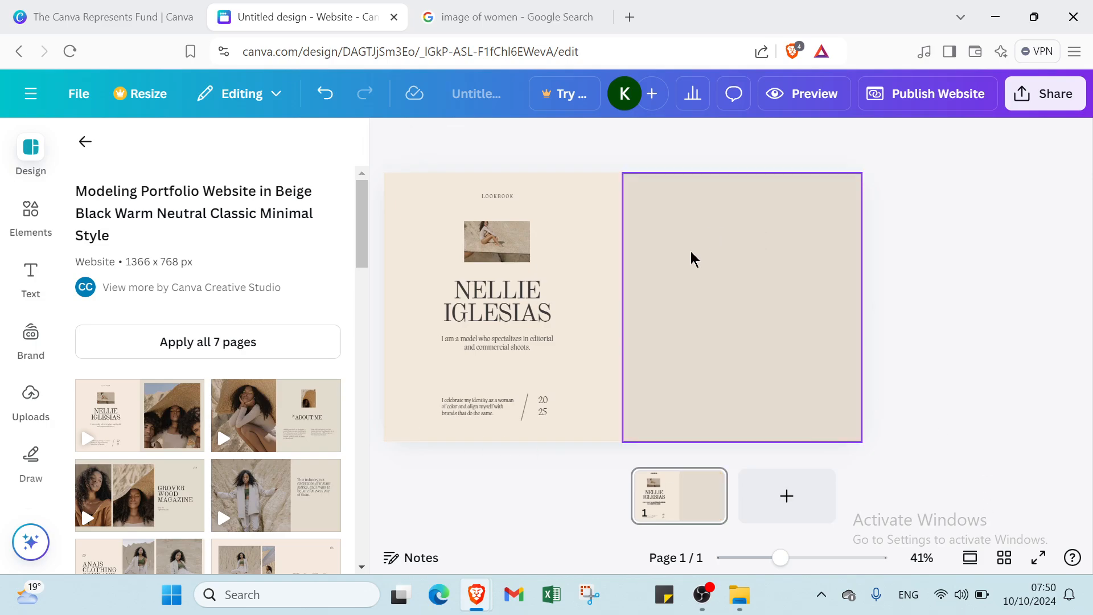
pyautogui.click(521, 244)
pyautogui.press('Delete')
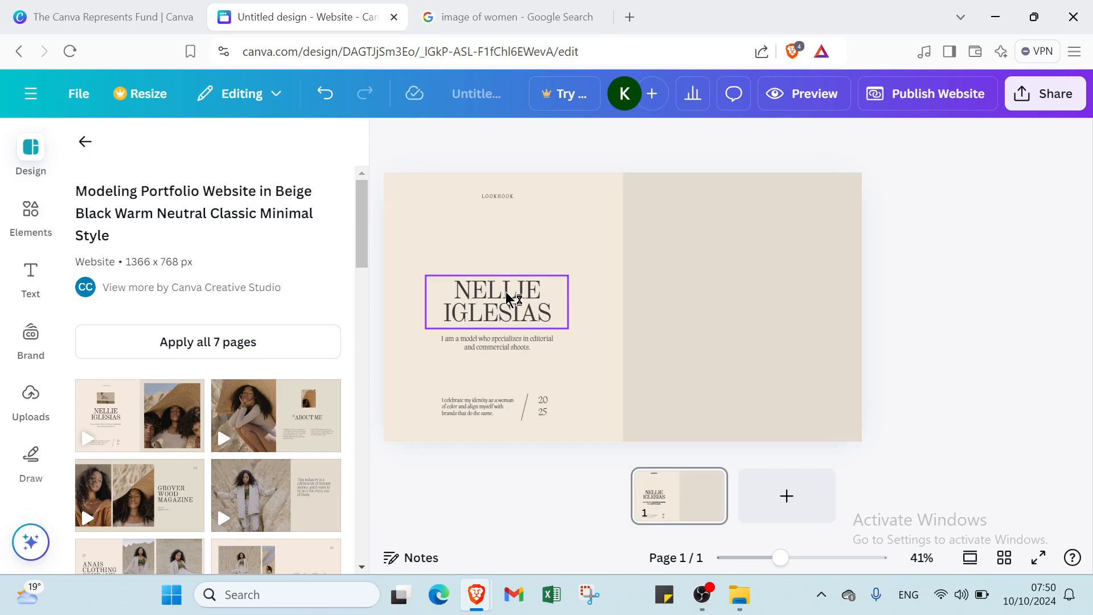
pyautogui.click(518, 308)
pyautogui.click(525, 240)
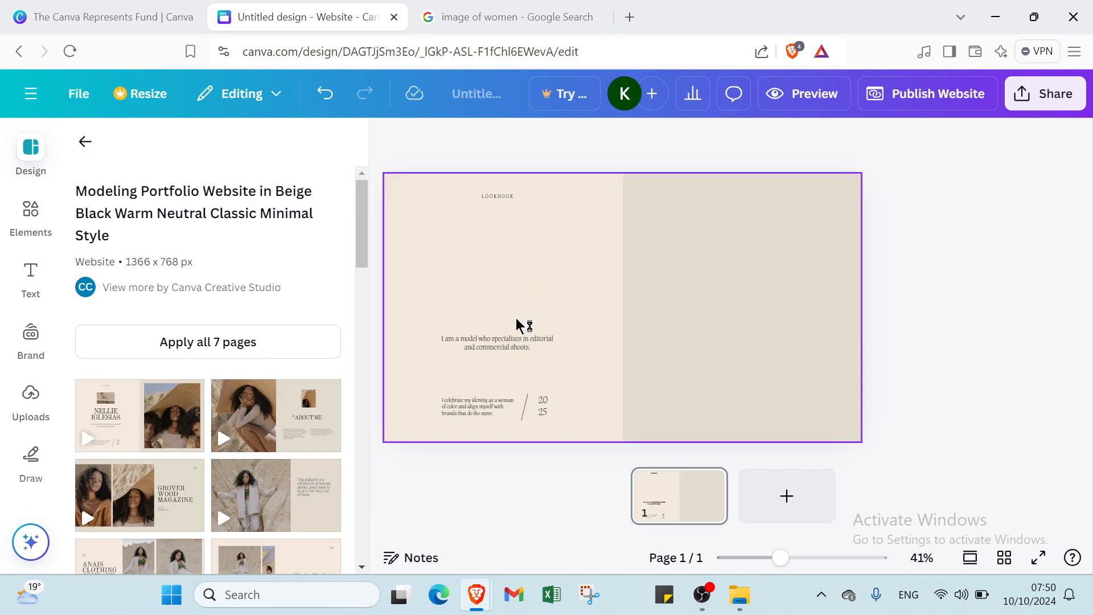
pyautogui.click(529, 349)
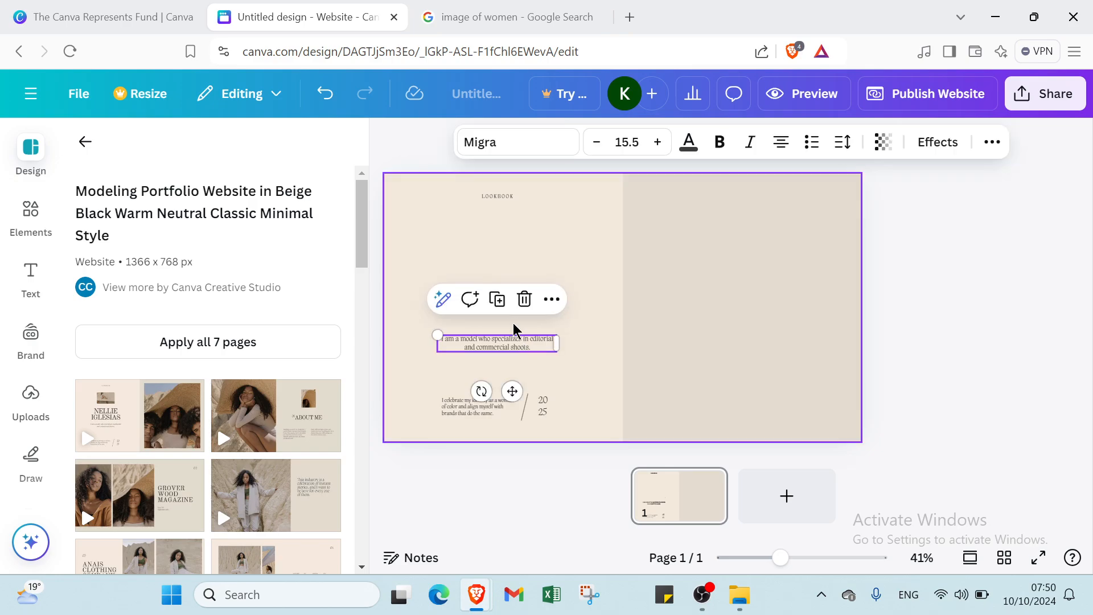
pyautogui.click(522, 297)
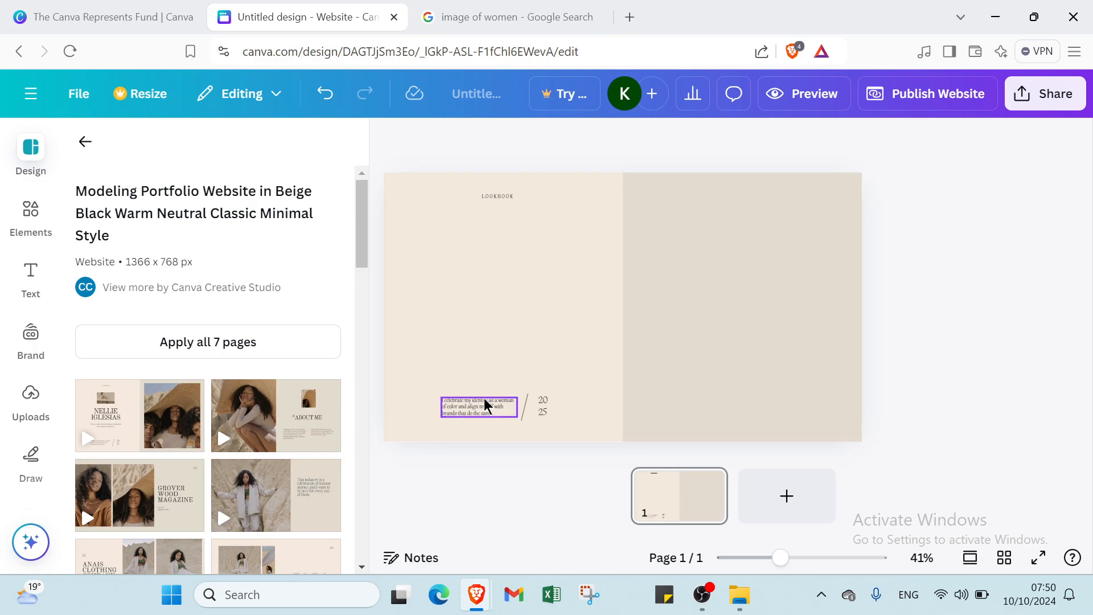
# - Delete the bottom-left paragraph, the 2025 year text and the slanted slash line
pyautogui.click(488, 405)
pyautogui.click(507, 366)
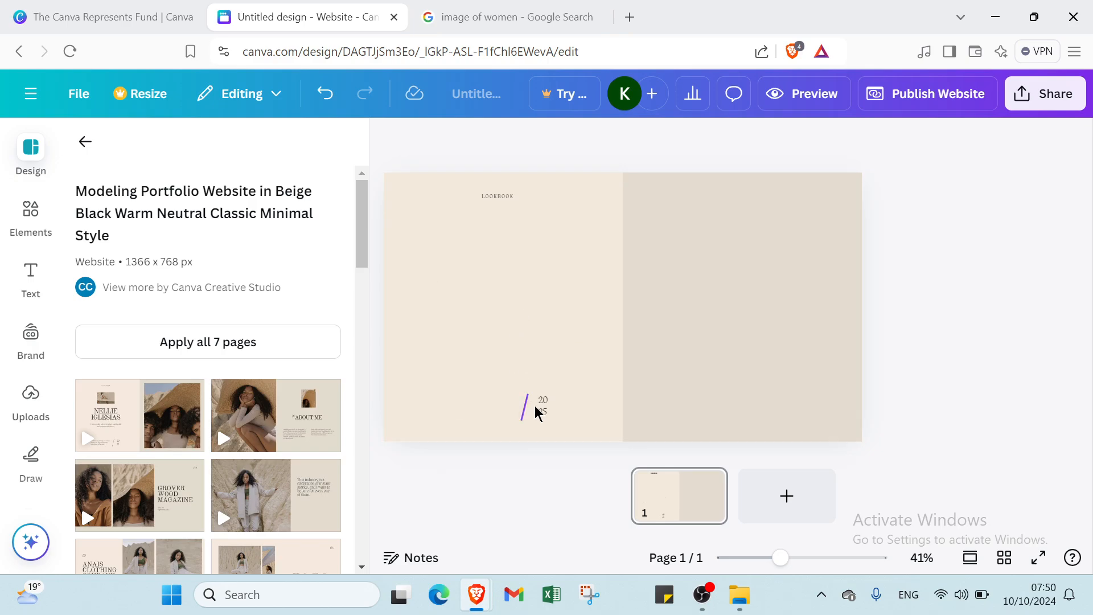
pyautogui.click(536, 409)
pyautogui.click(542, 412)
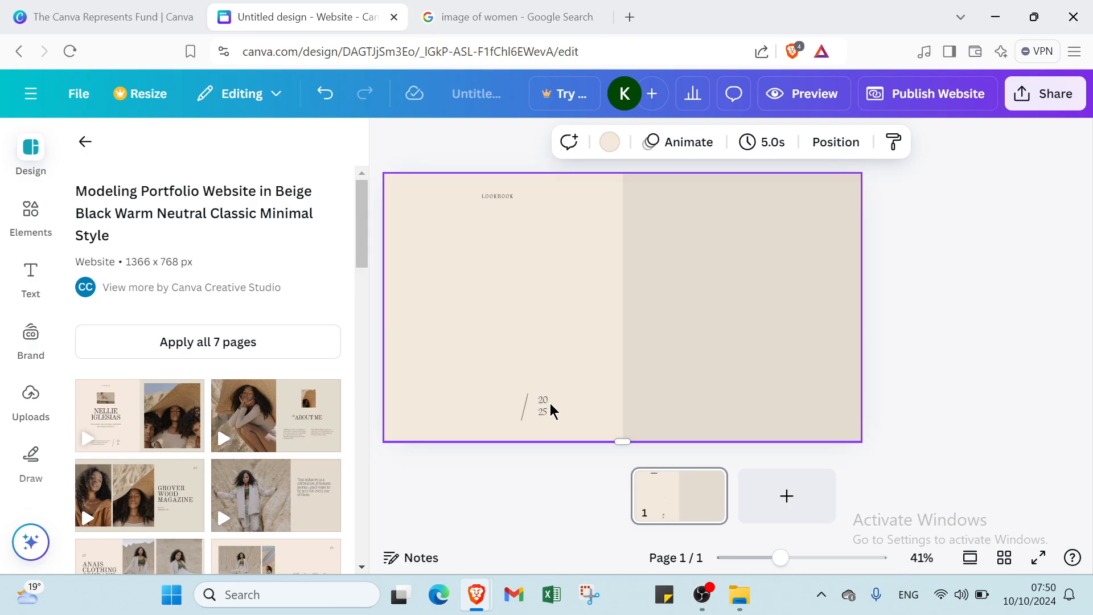
pyautogui.click(547, 409)
pyautogui.press('Delete')
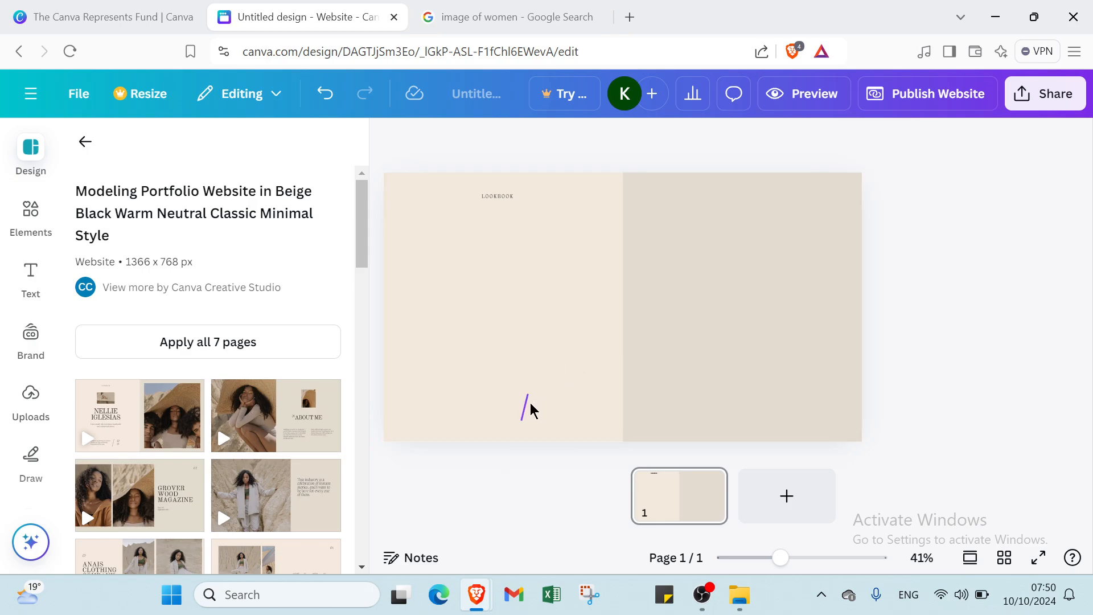
pyautogui.click(528, 402)
pyautogui.click(545, 354)
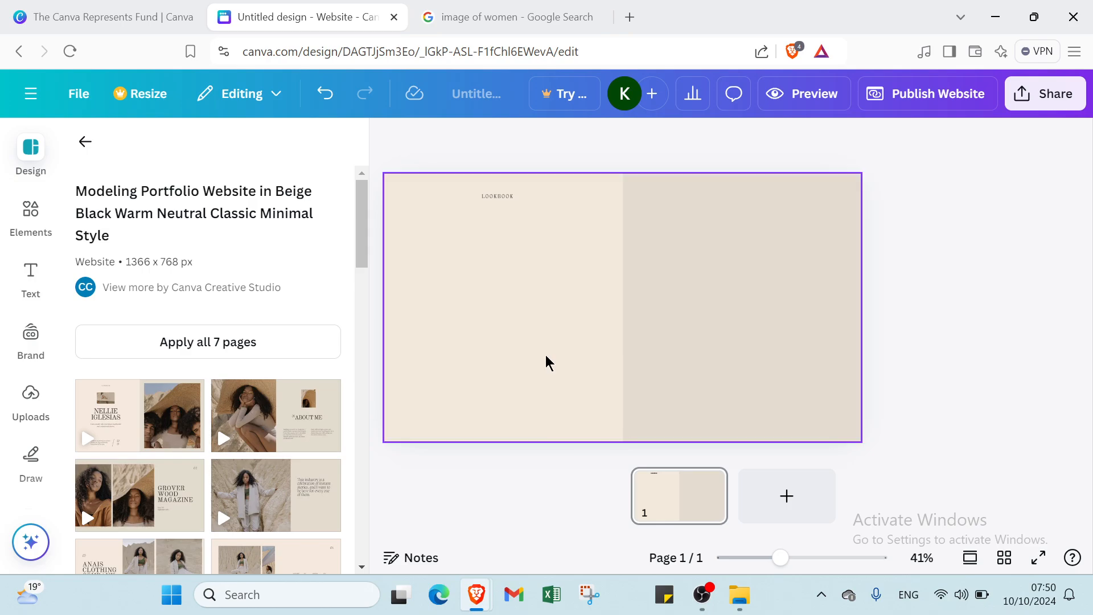
# - Recolour the left and right page halves with the #F4E9DC document colour swatch
pyautogui.click(630, 142)
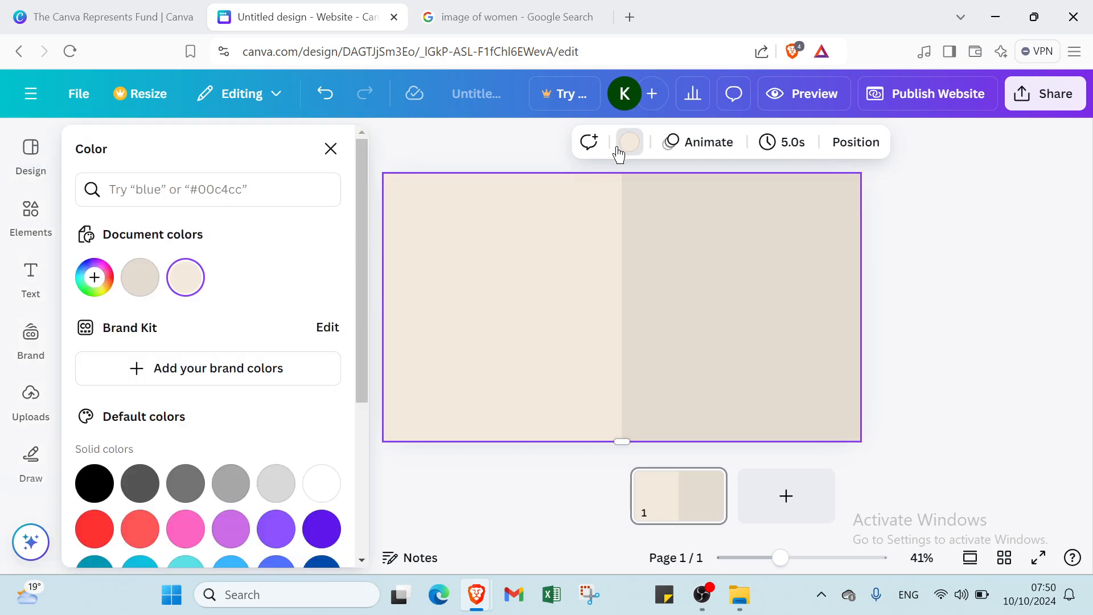
pyautogui.scroll(-1, 247, 377)
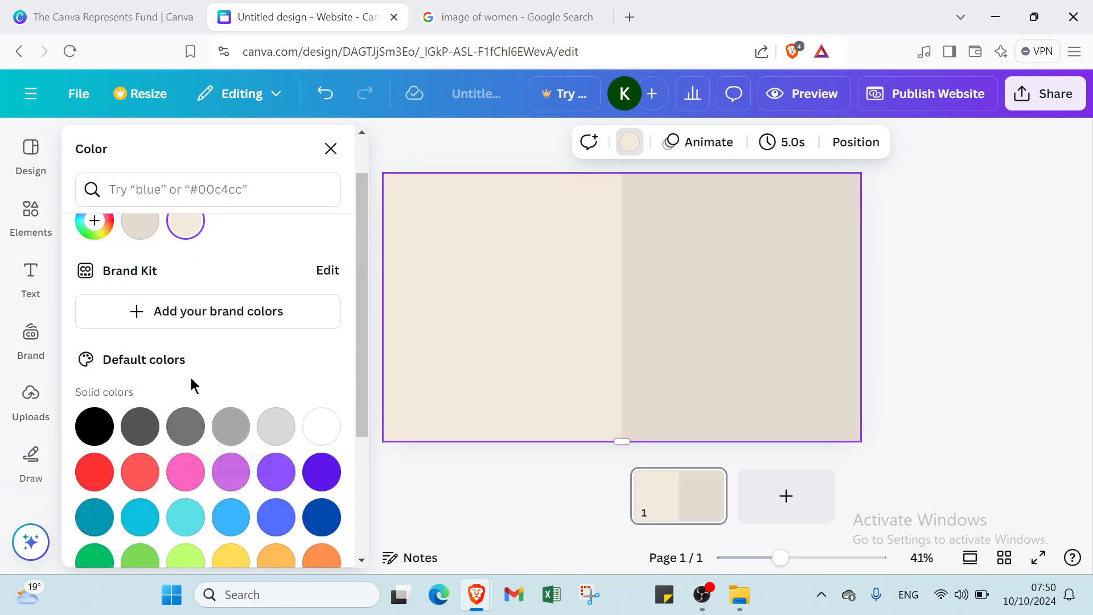
pyautogui.scroll(1, 139, 312)
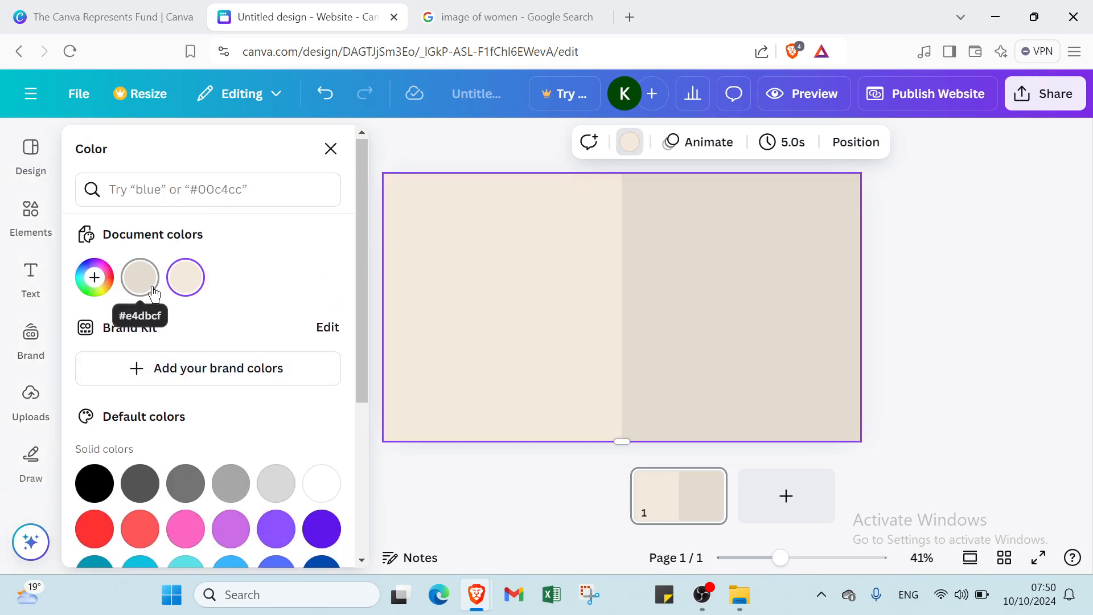
pyautogui.click(152, 293)
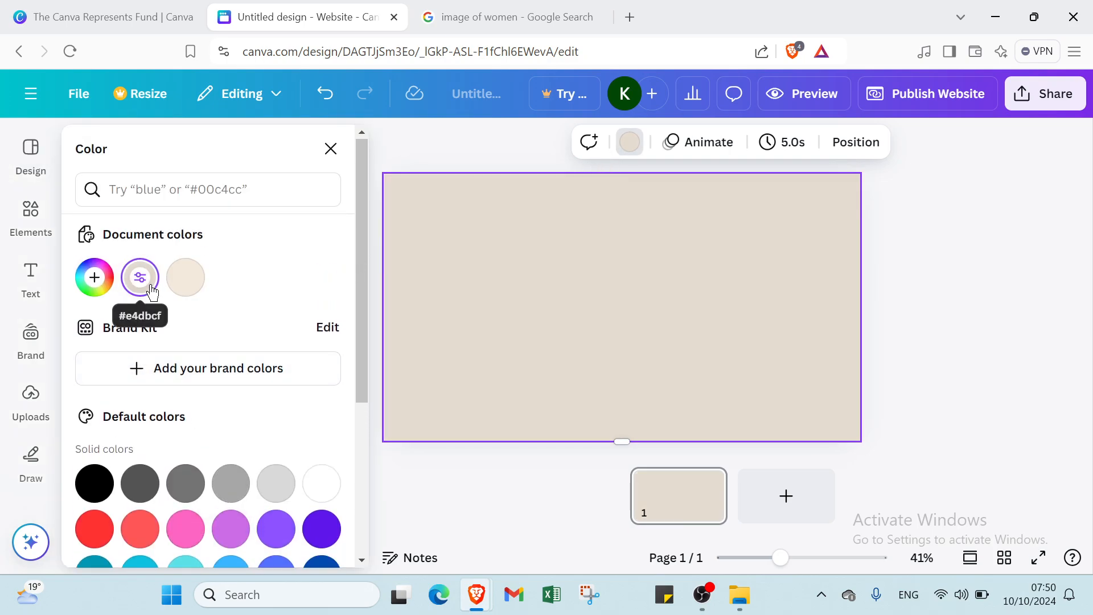
pyautogui.click(185, 278)
pyautogui.click(185, 278)
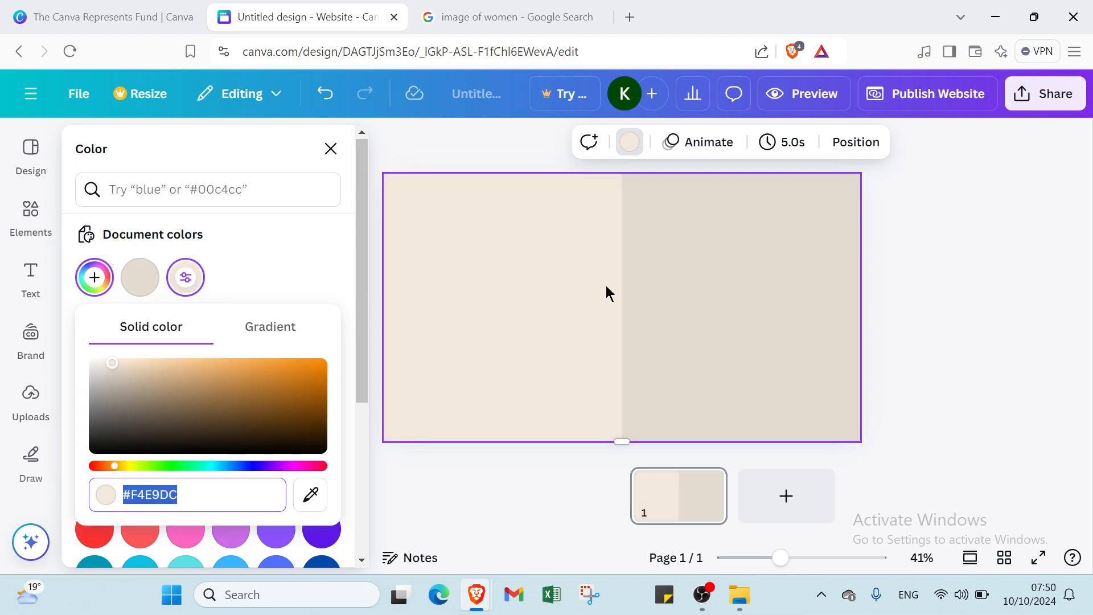
pyautogui.click(646, 276)
pyautogui.click(195, 280)
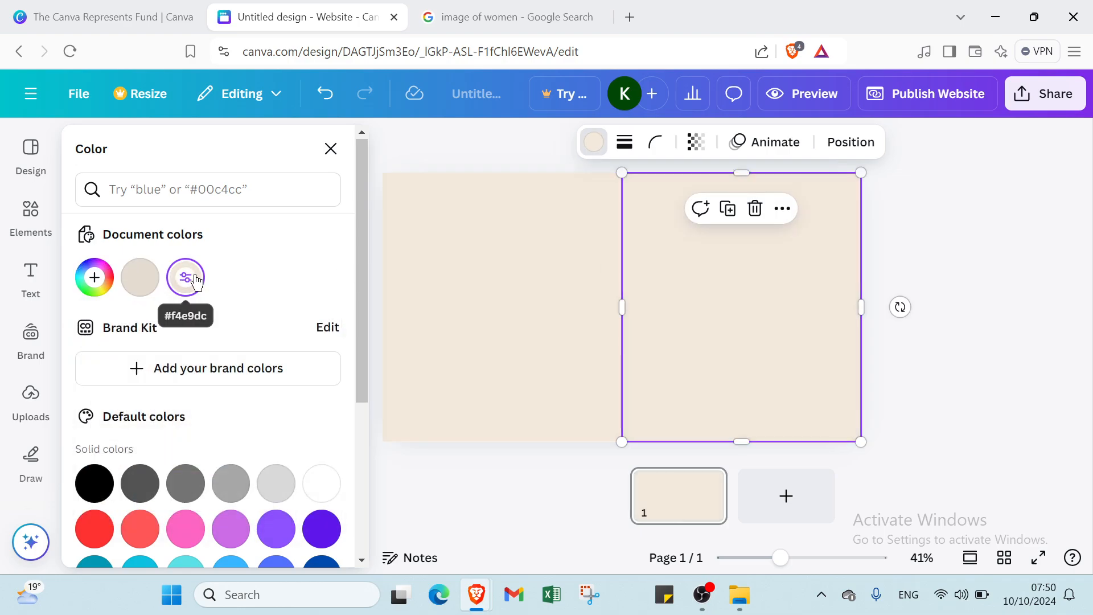
pyautogui.click(990, 265)
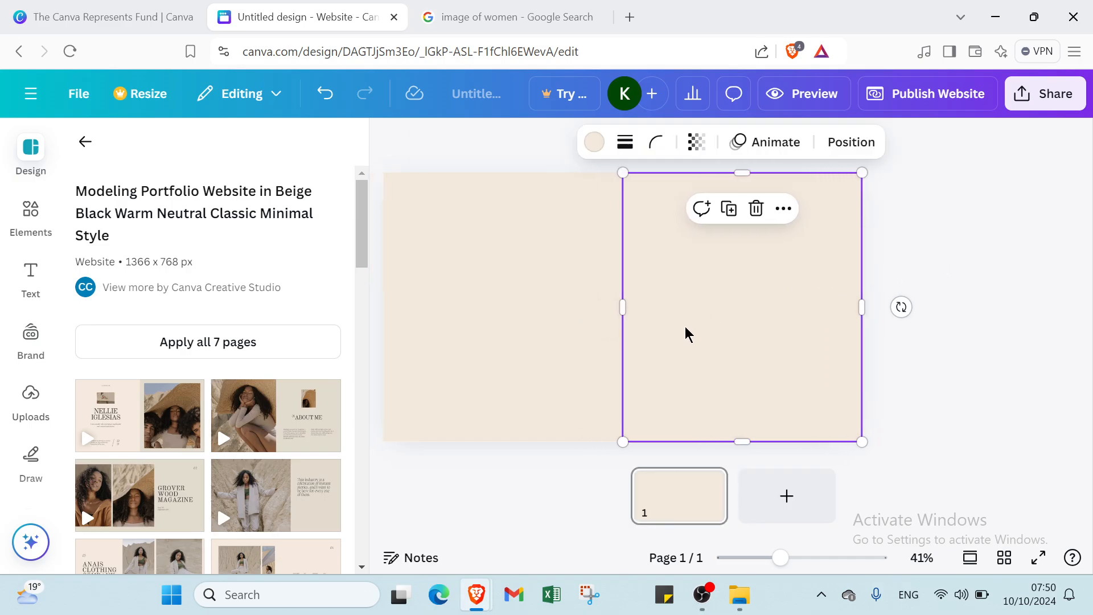
pyautogui.click(564, 268)
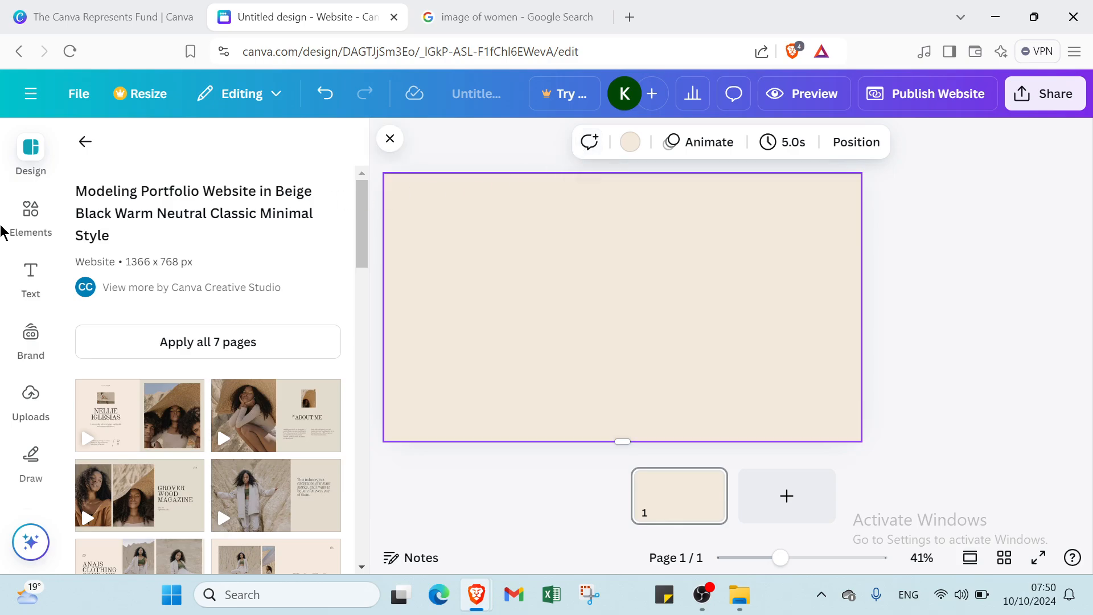
# - Add an 'Add a heading' text box and clear its placeholder text
pyautogui.click(31, 226)
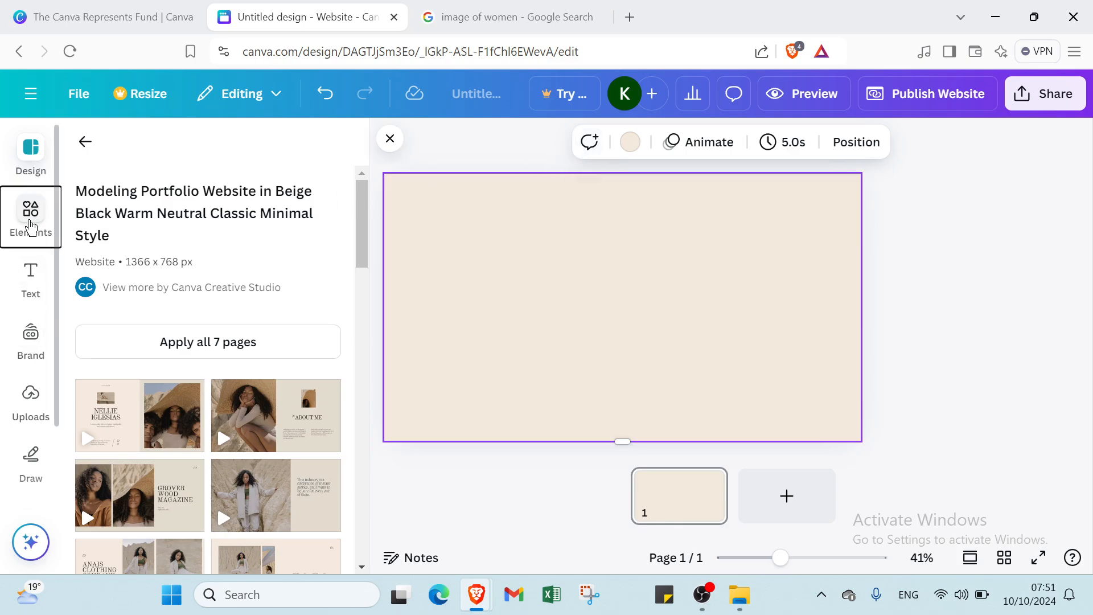
pyautogui.click(32, 290)
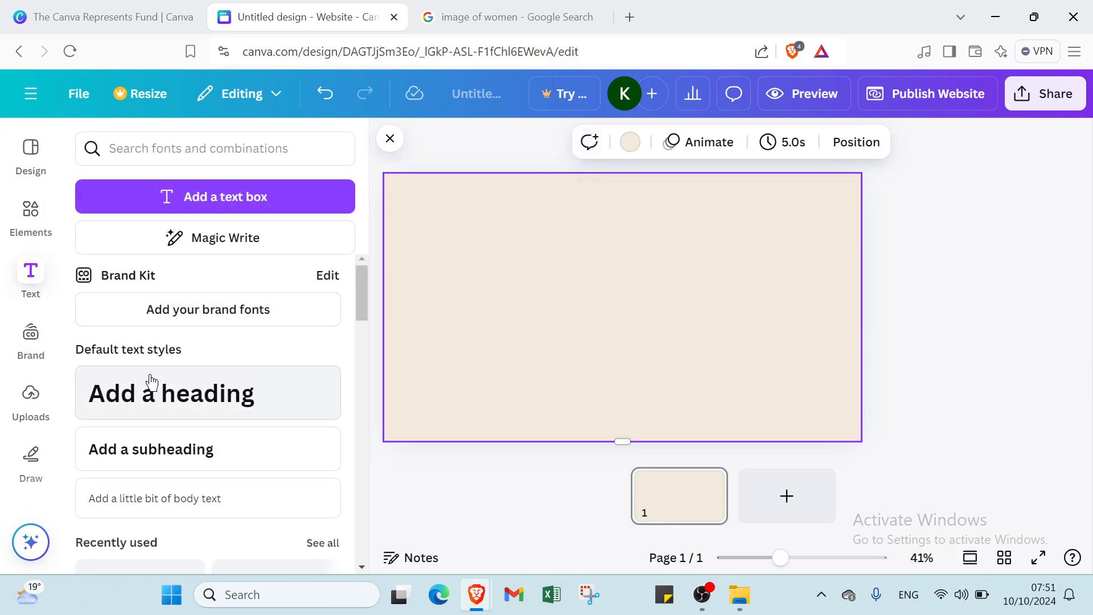
pyautogui.click(151, 392)
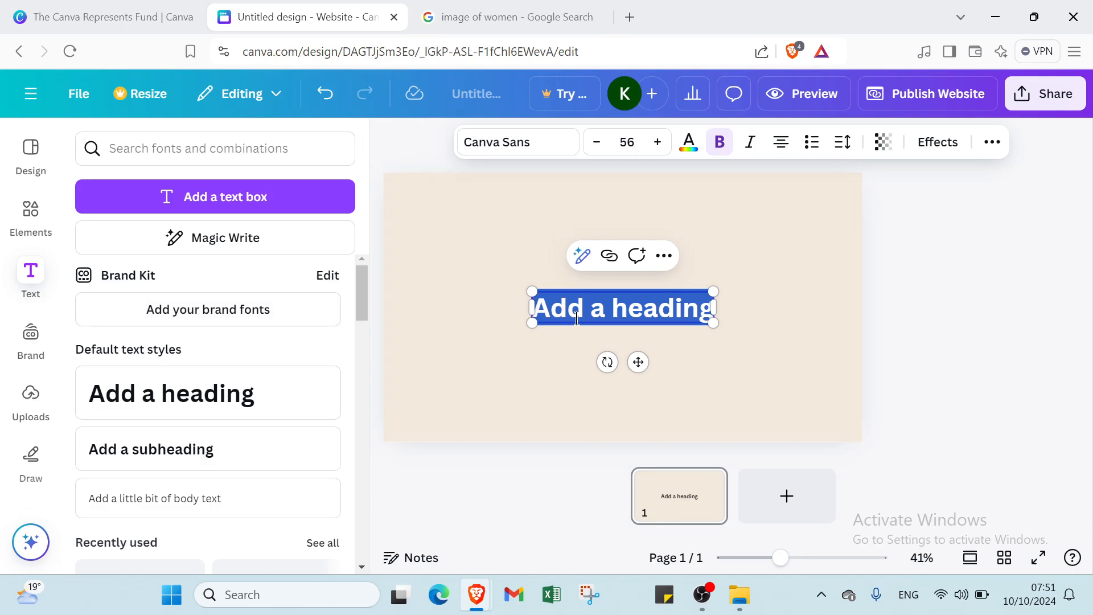
pyautogui.moveTo(596, 309); pyautogui.dragTo(572, 278)
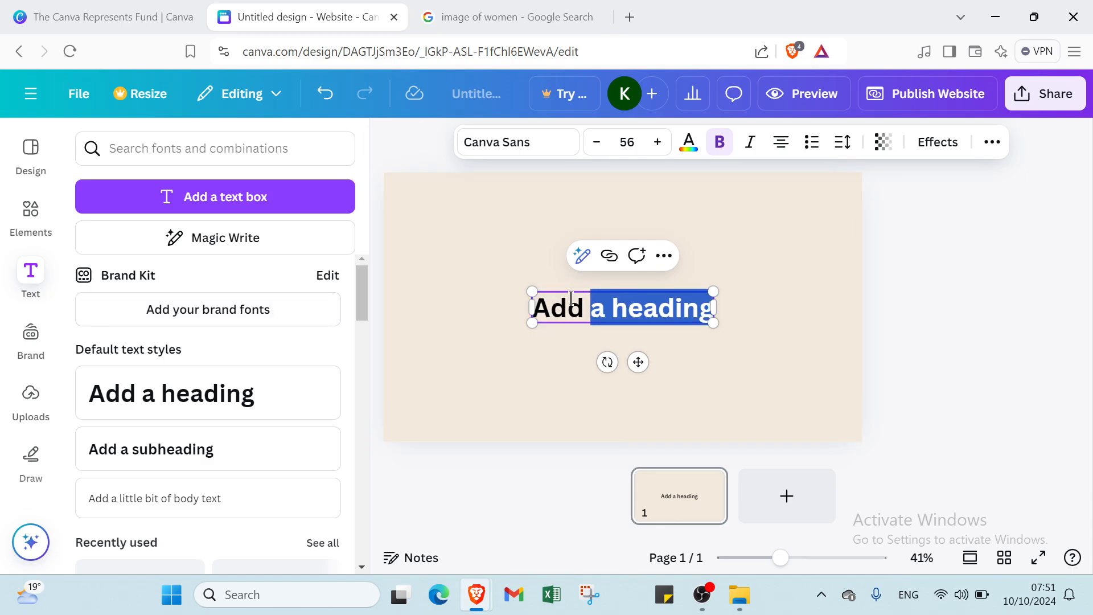
pyautogui.click(556, 309)
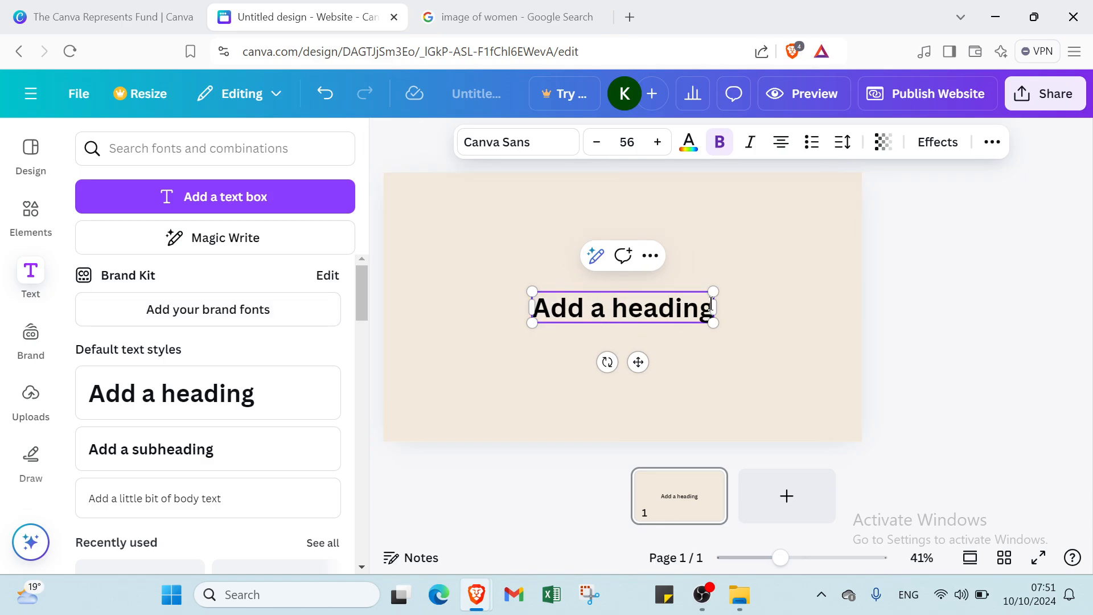
pyautogui.moveTo(711, 304); pyautogui.dragTo(524, 291)
pyautogui.press('BackSpace')
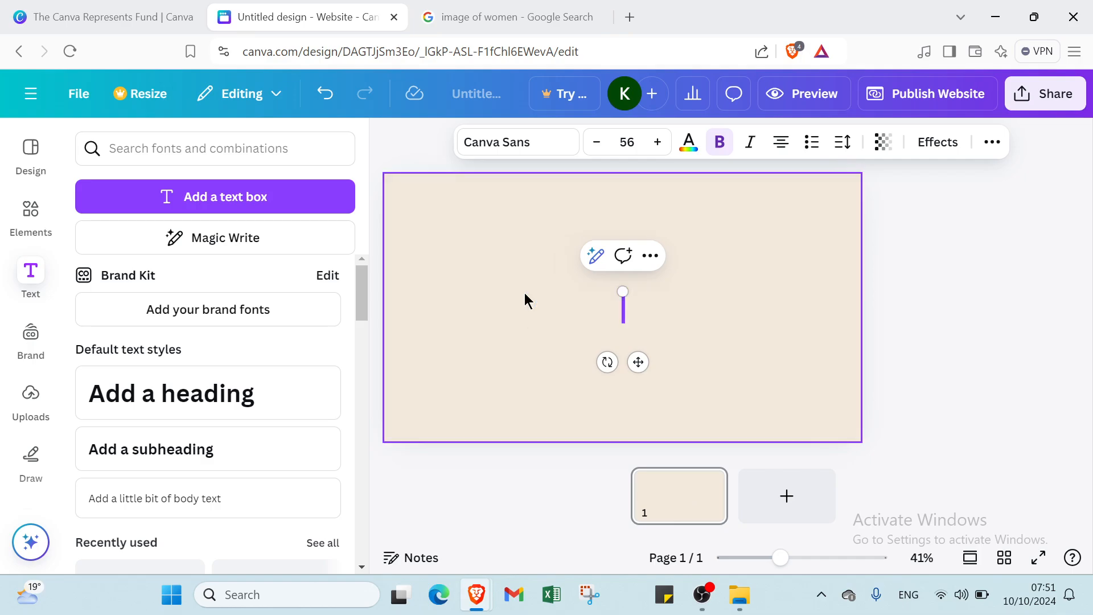
pyautogui.write('pr')
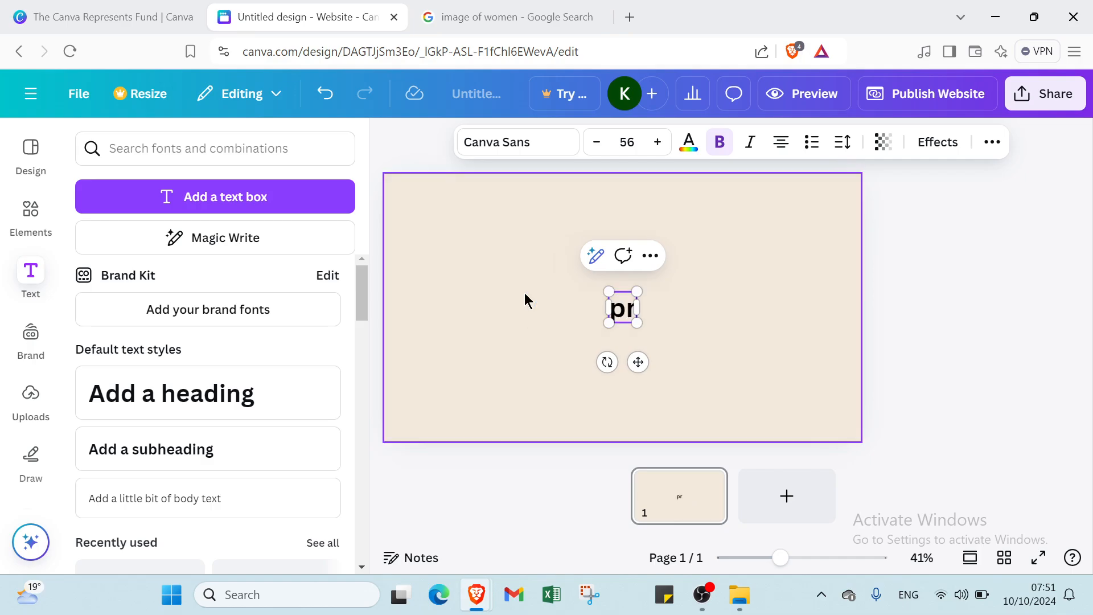
pyautogui.press('BackSpace')
pyautogui.press('BackSpace')
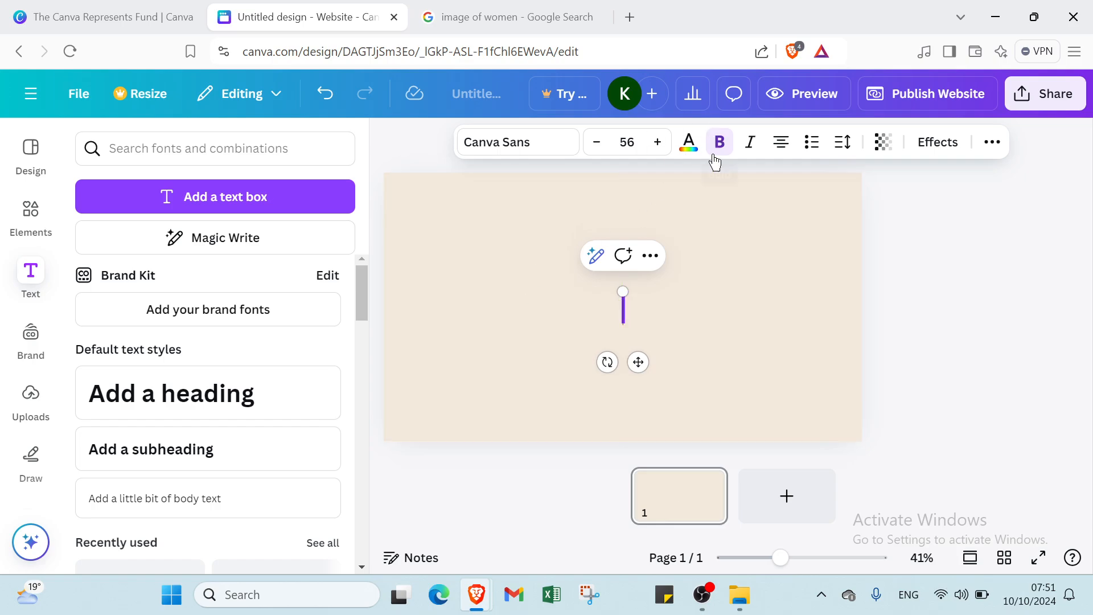
# - Style the heading at size 42, dark grey, italic, with bold turned off
pyautogui.click(627, 144)
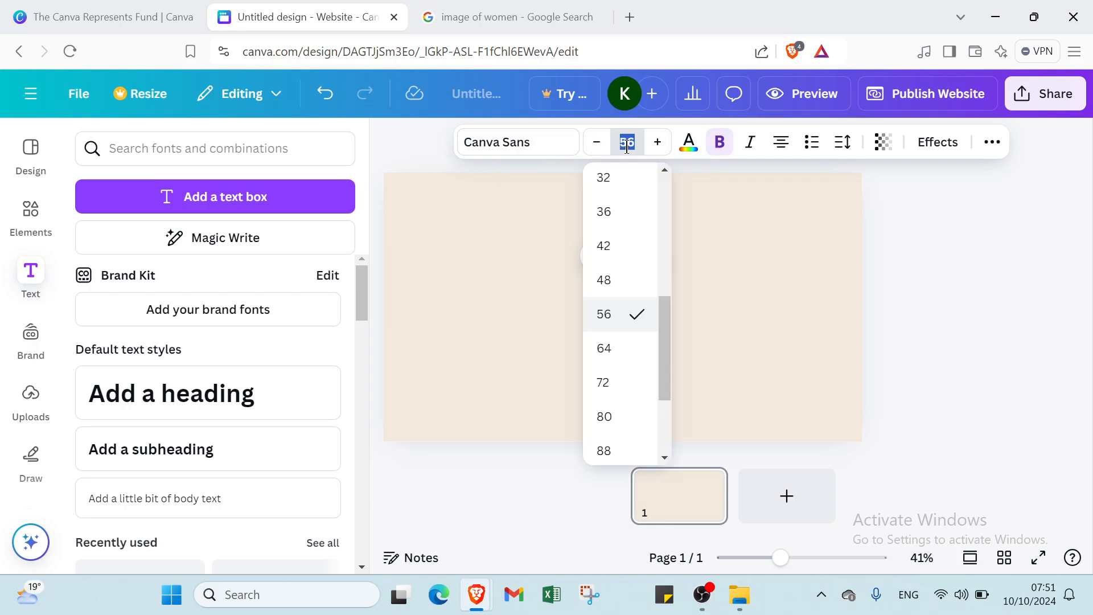
pyautogui.click(622, 249)
pyautogui.click(688, 142)
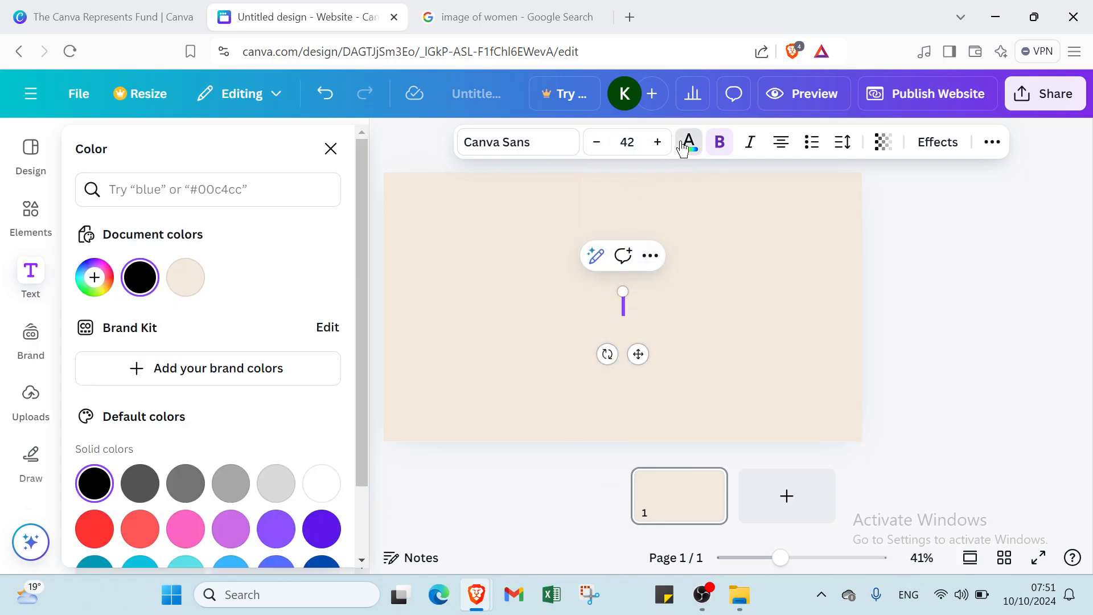
pyautogui.click(139, 484)
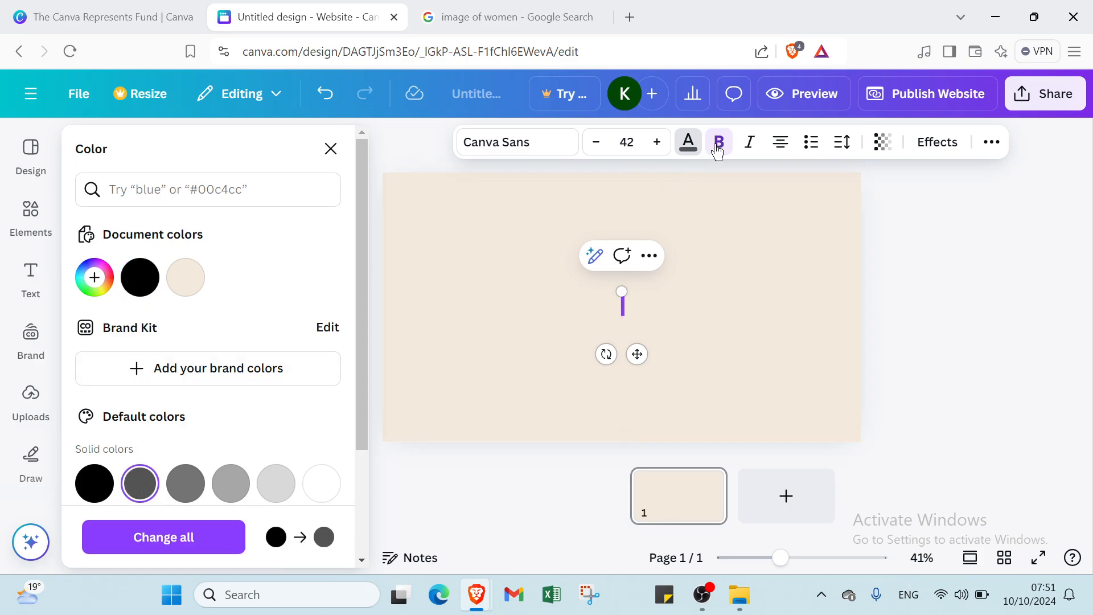
pyautogui.click(753, 149)
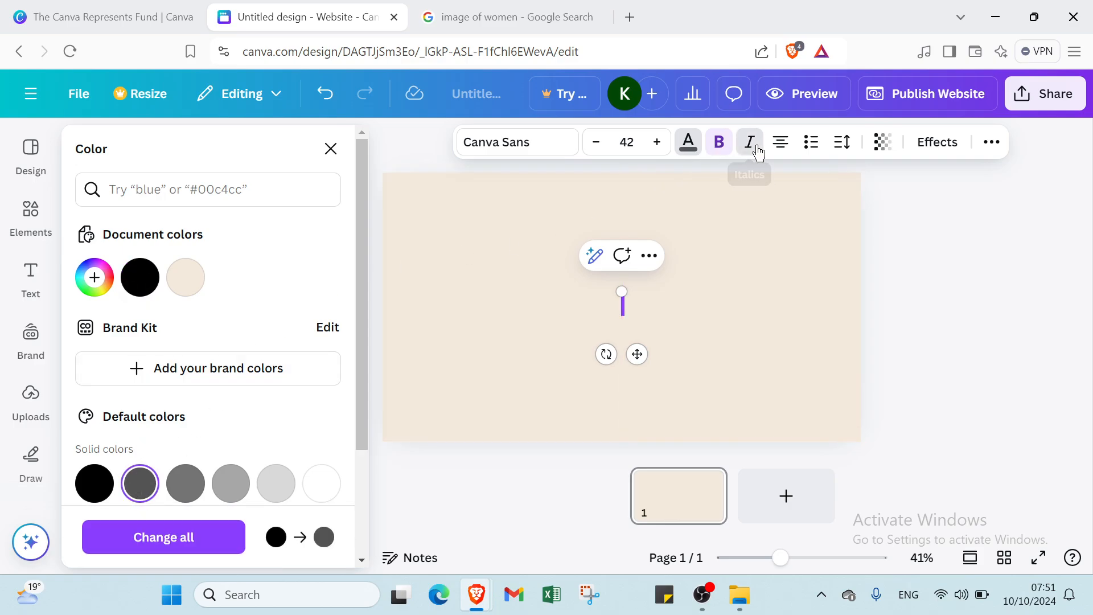
pyautogui.click(719, 144)
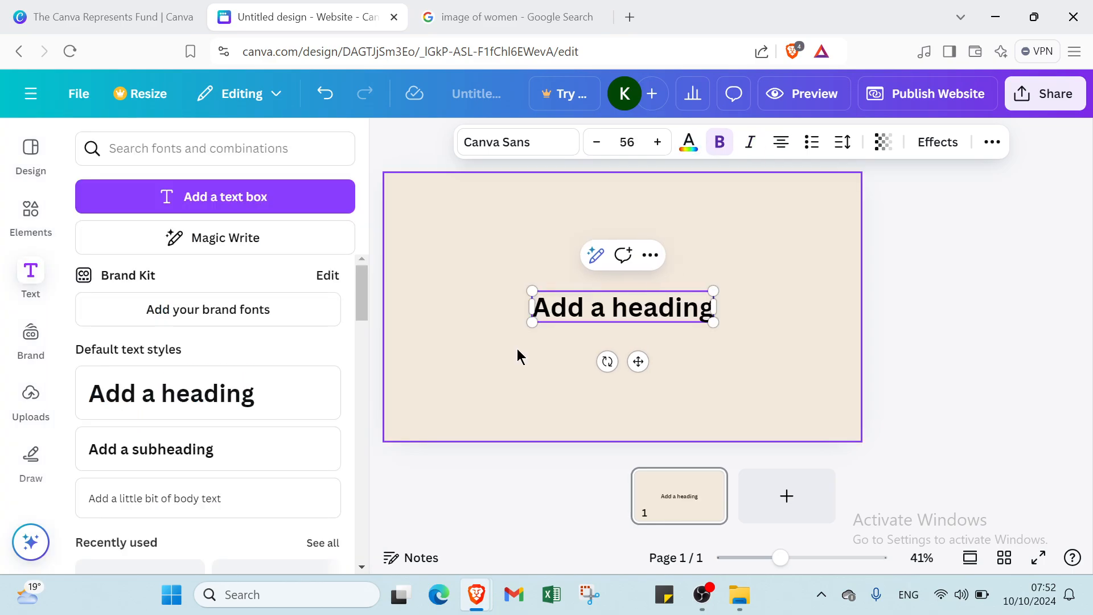
# - Replace the heading text with 'UGC Creator', fixing the 'Creatoe' typo
pyautogui.write('UG')
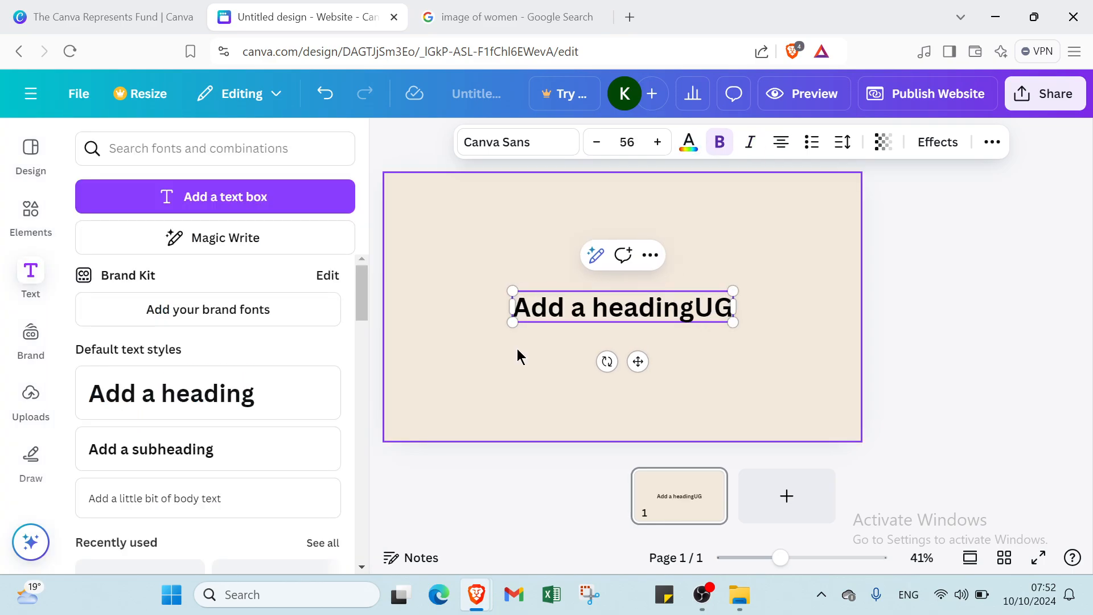
pyautogui.press('BackSpace')
pyautogui.press('BackSpace')
pyautogui.press('BackSpace')
pyautogui.press('BackSpace')
pyautogui.press('BackSpace')
pyautogui.press('BackSpace')
pyautogui.press('BackSpace')
pyautogui.press('BackSpace')
pyautogui.press('BackSpace')
pyautogui.press('BackSpace')
pyautogui.press('BackSpace')
pyautogui.press('BackSpace')
pyautogui.press('BackSpace')
pyautogui.press('BackSpace')
pyautogui.press('BackSpace')
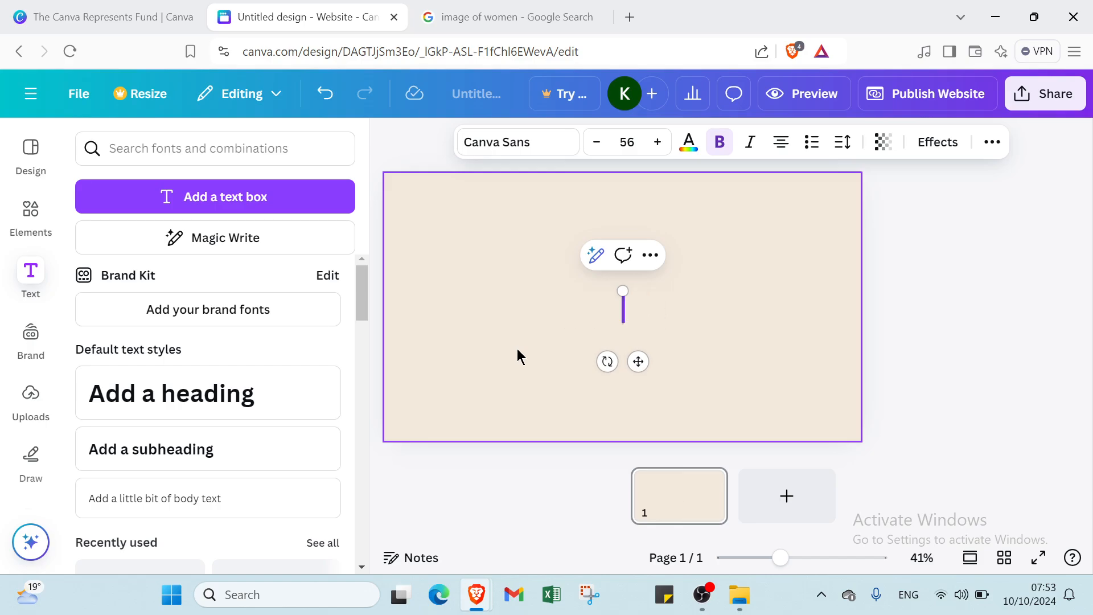
pyautogui.write('U')
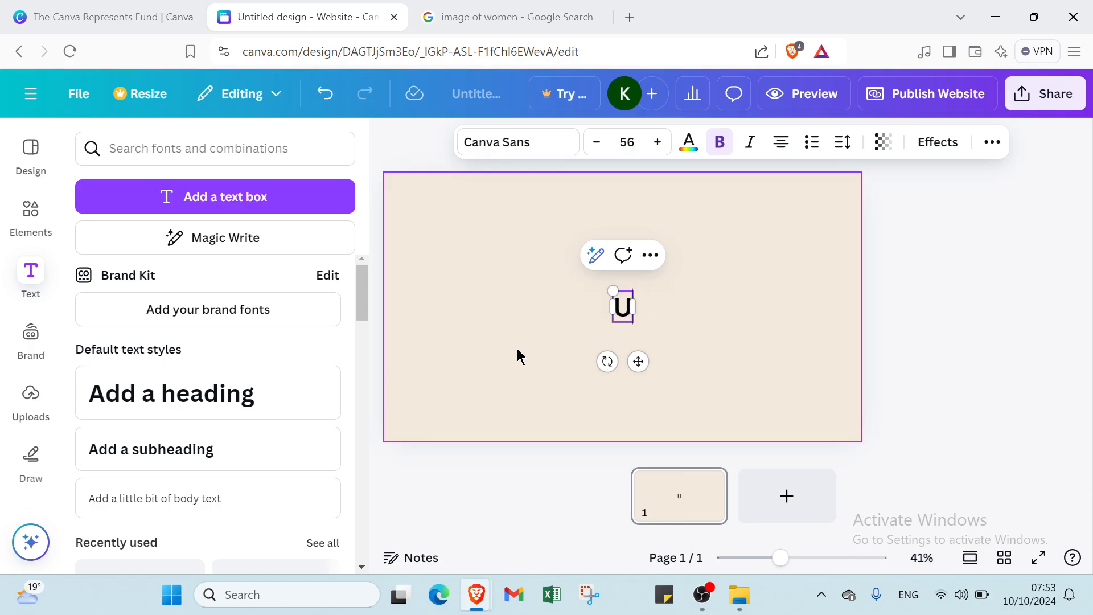
pyautogui.write('GC')
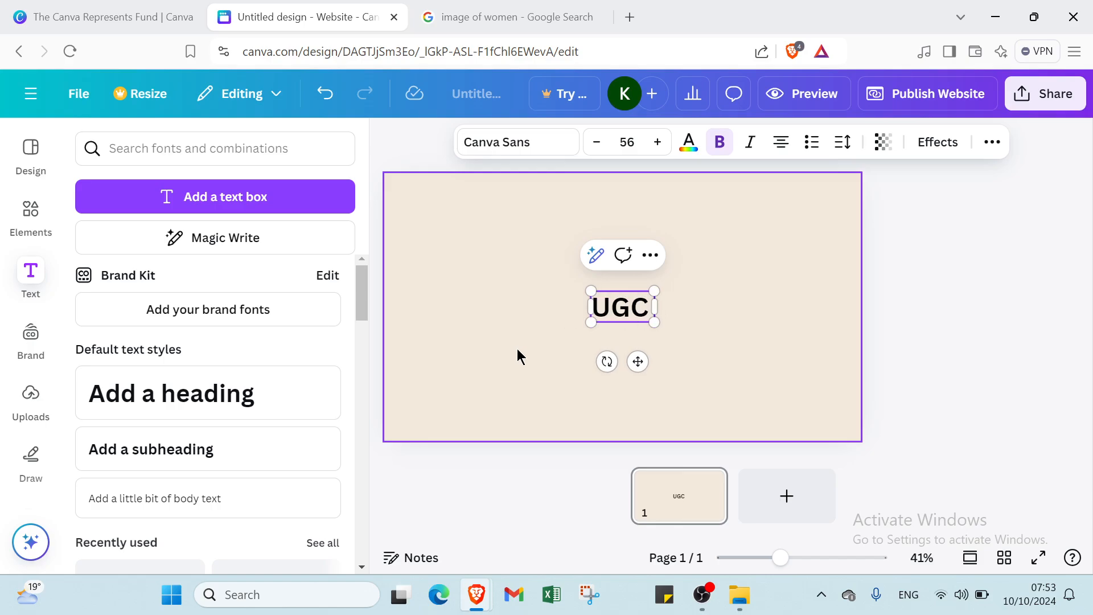
pyautogui.write(' Crea')
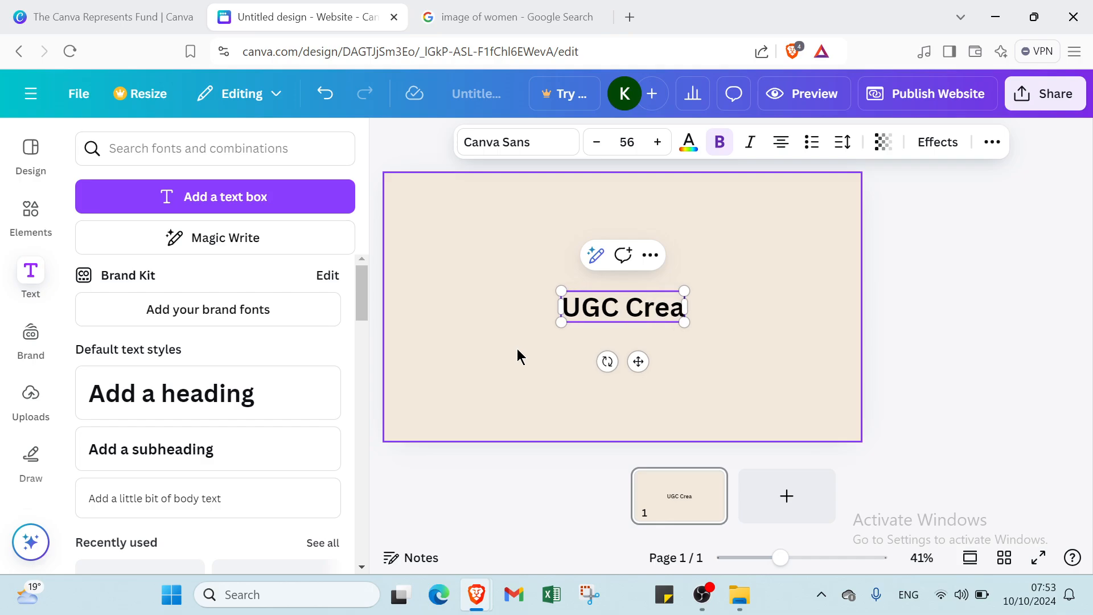
pyautogui.write('toe')
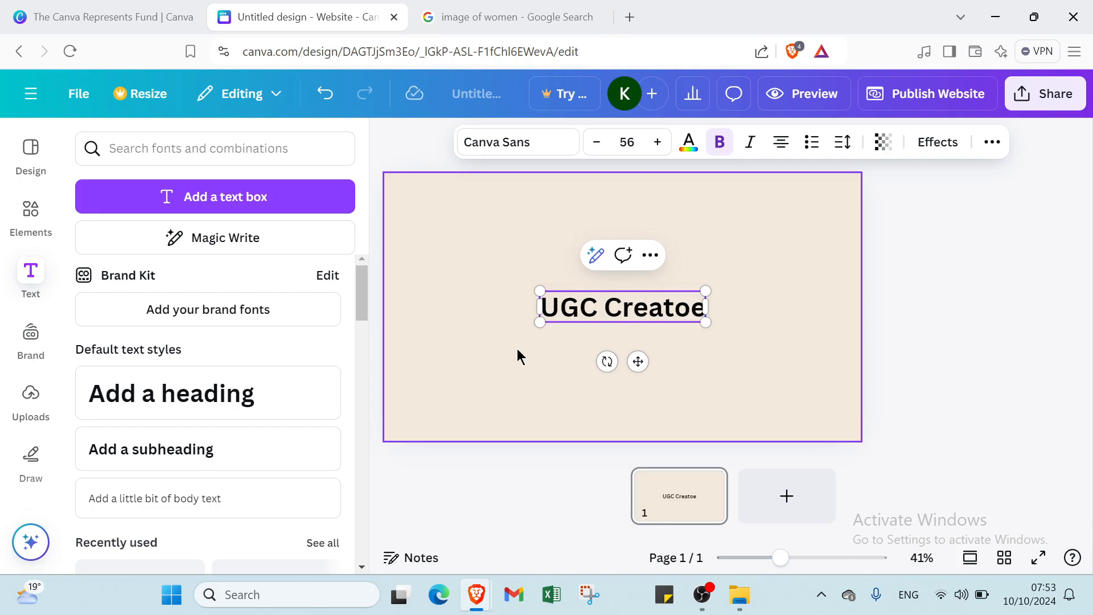
pyautogui.press('BackSpace')
pyautogui.write('r')
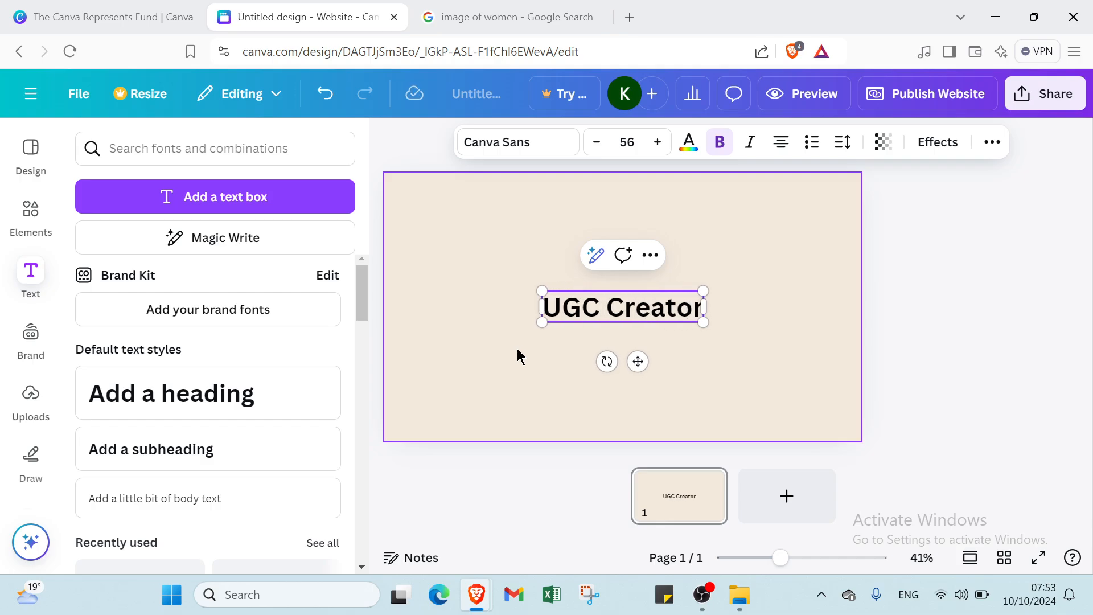
pyautogui.press('Escape')
pyautogui.press('Escape')
pyautogui.click(630, 296)
pyautogui.click(628, 295)
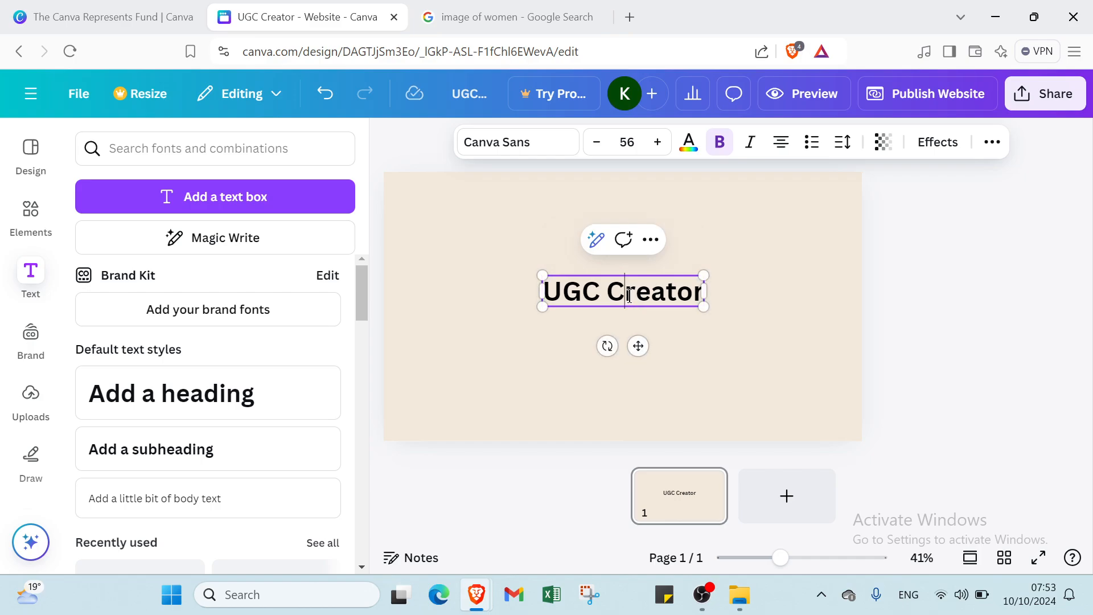
pyautogui.click(640, 319)
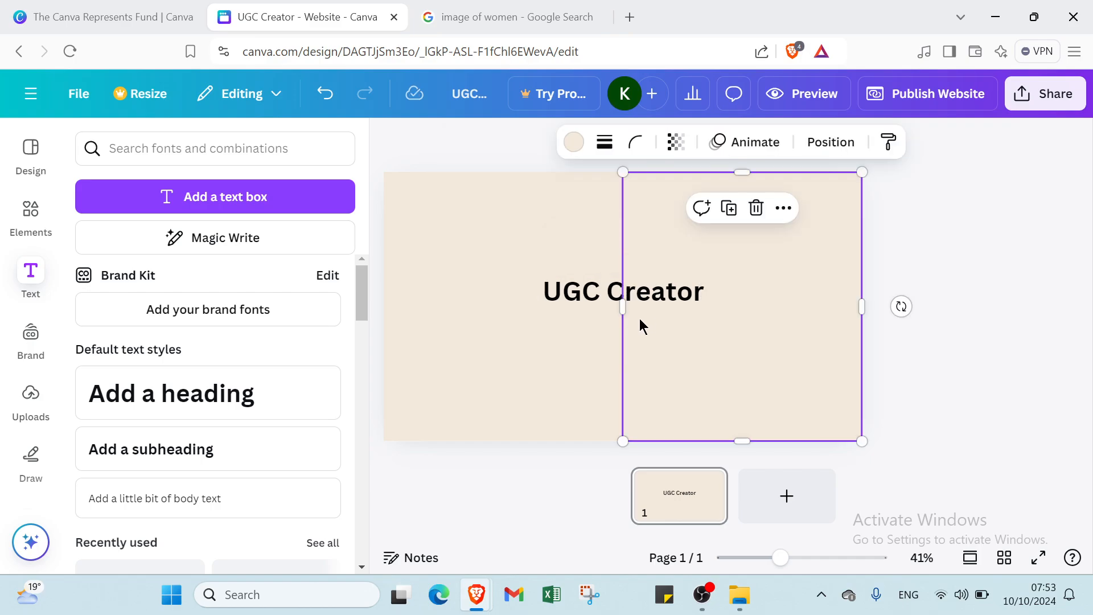
pyautogui.click(583, 333)
pyautogui.moveTo(592, 288); pyautogui.dragTo(583, 223)
pyautogui.click(651, 186)
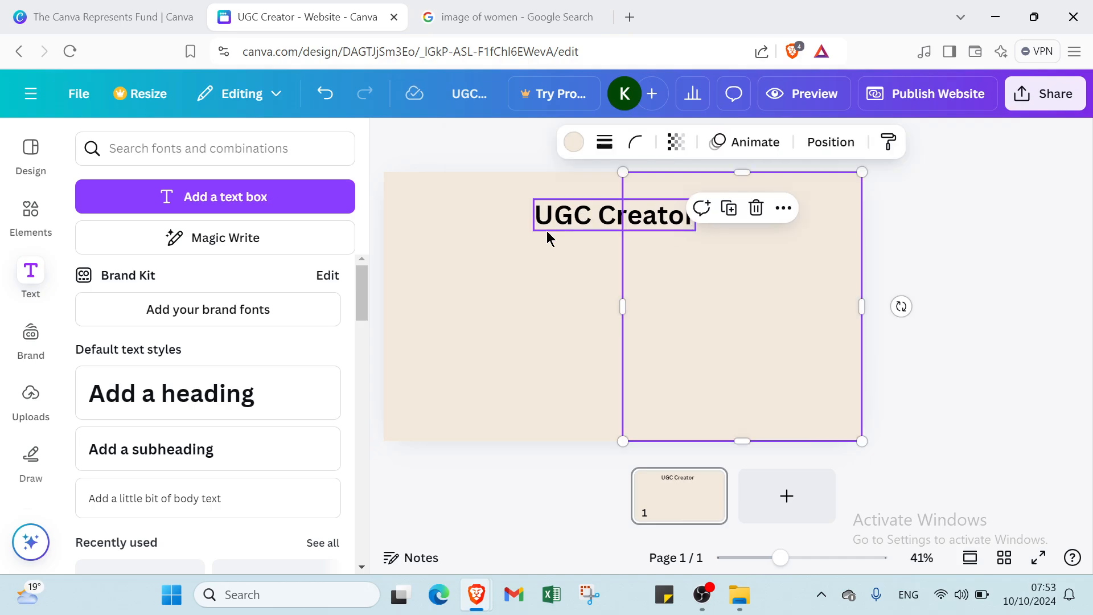
pyautogui.click(528, 285)
pyautogui.click(567, 292)
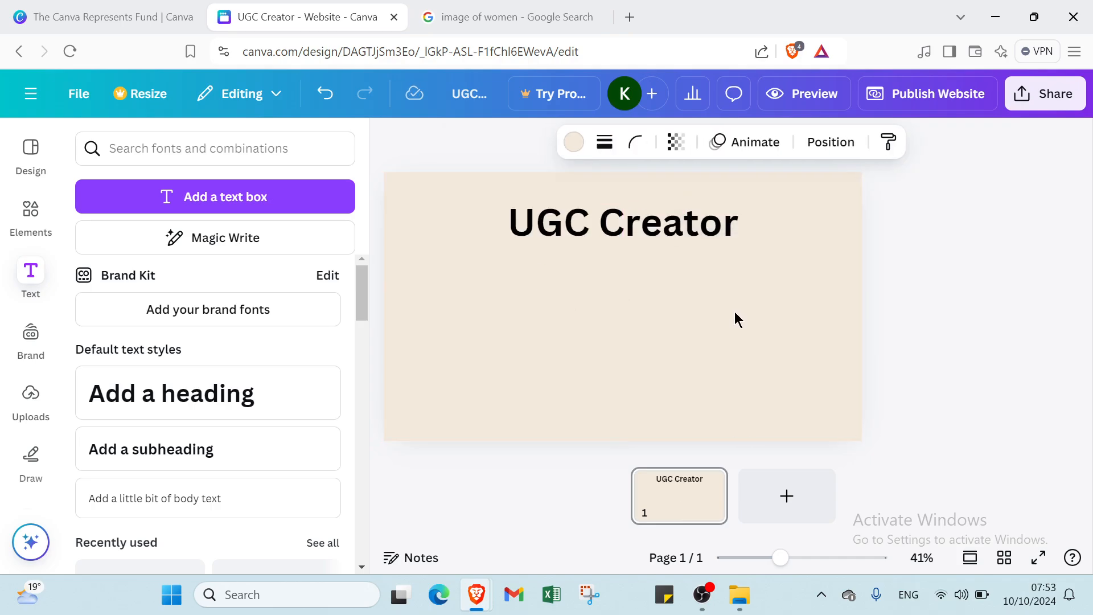
pyautogui.click(671, 255)
pyautogui.moveTo(629, 230)
pyautogui.mouseDown()
pyautogui.moveTo(574, 239)
pyautogui.moveTo(669, 237)
pyautogui.moveTo(655, 220)
pyautogui.moveTo(636, 221)
pyautogui.mouseUp()
# - Move the UGC Creator heading toward the left and narrow its text box
pyautogui.click(565, 224)
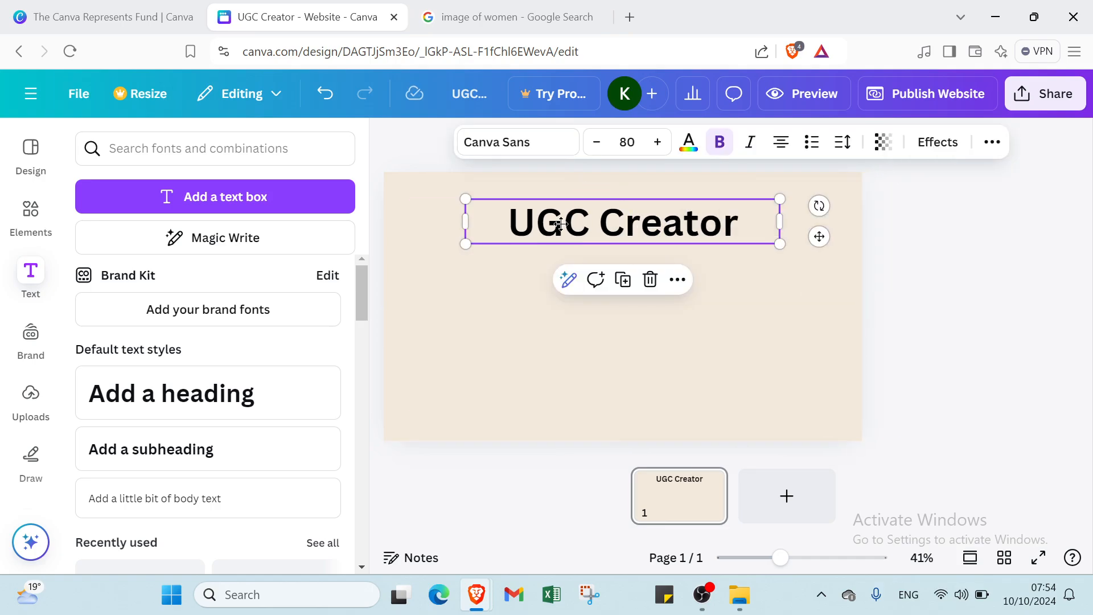
pyautogui.moveTo(565, 224); pyautogui.dragTo(501, 223)
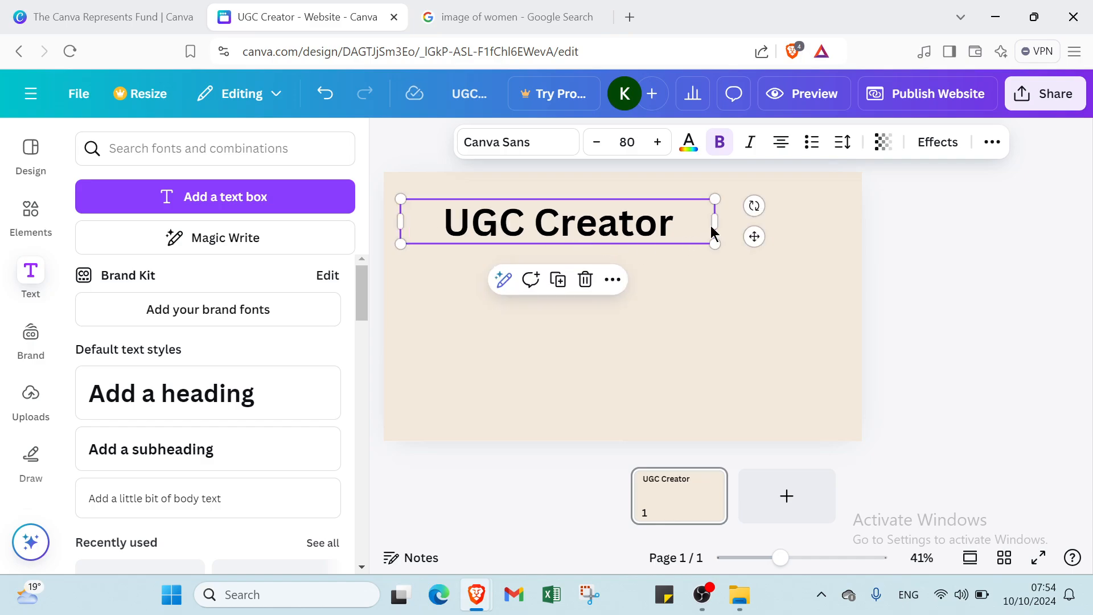
pyautogui.click(708, 219)
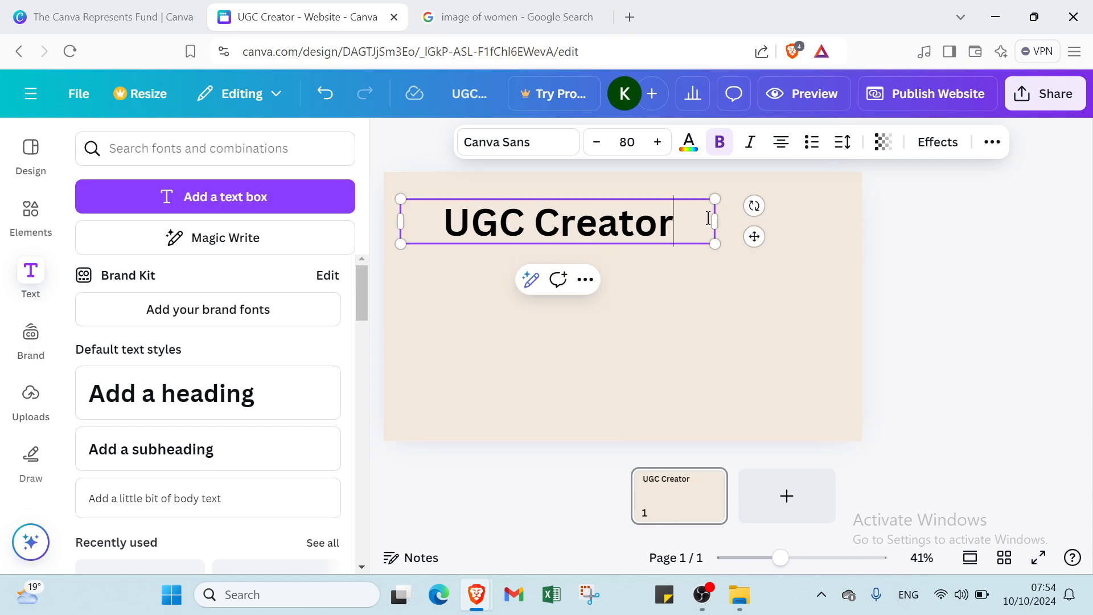
pyautogui.moveTo(713, 223); pyautogui.dragTo(632, 219)
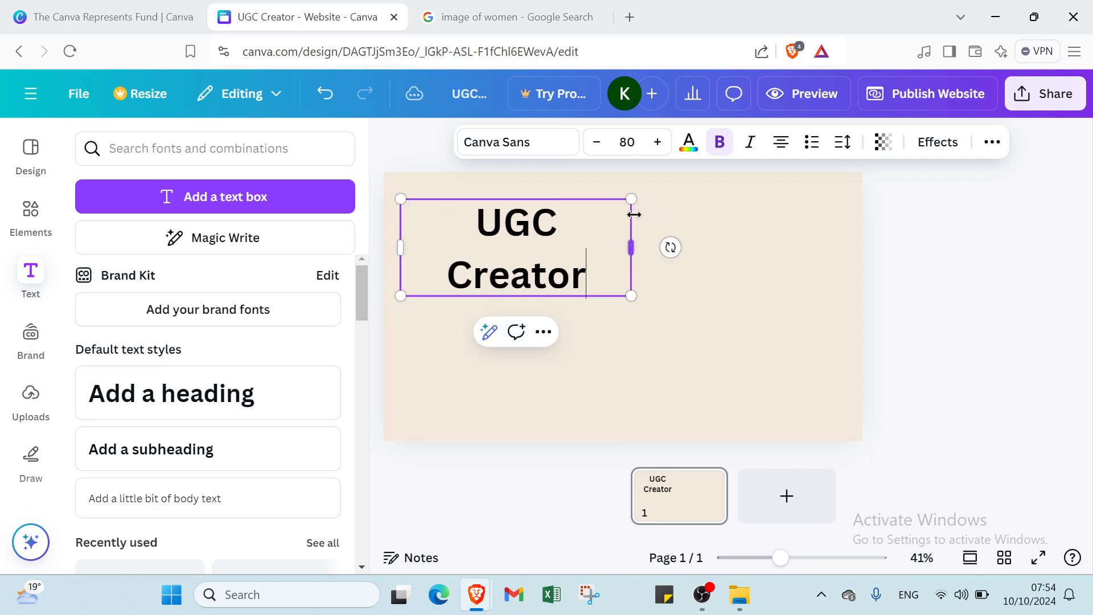
pyautogui.click(780, 262)
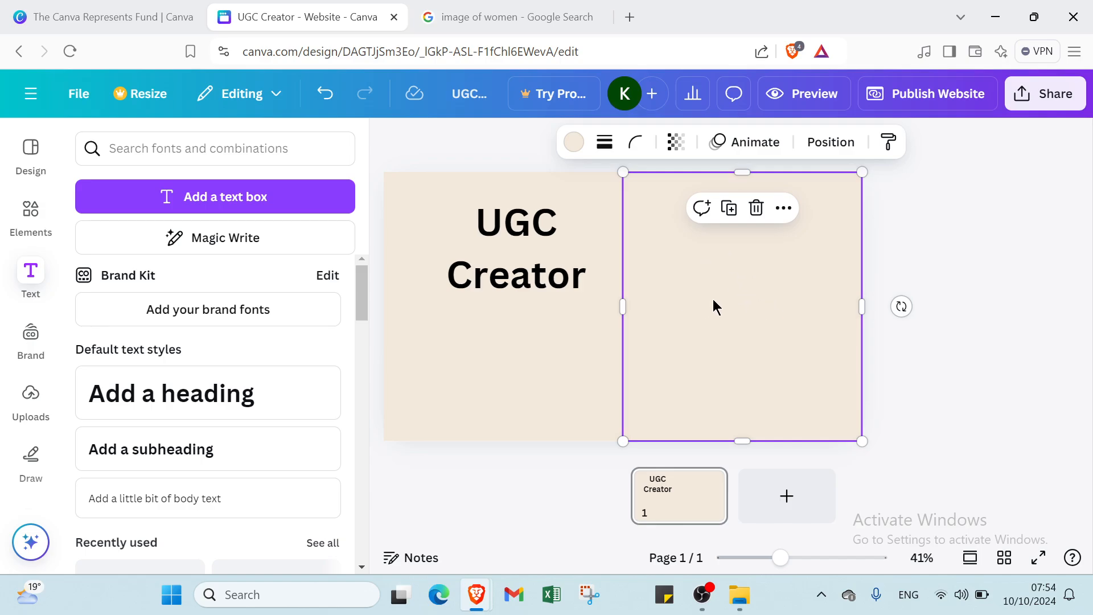
pyautogui.click(536, 279)
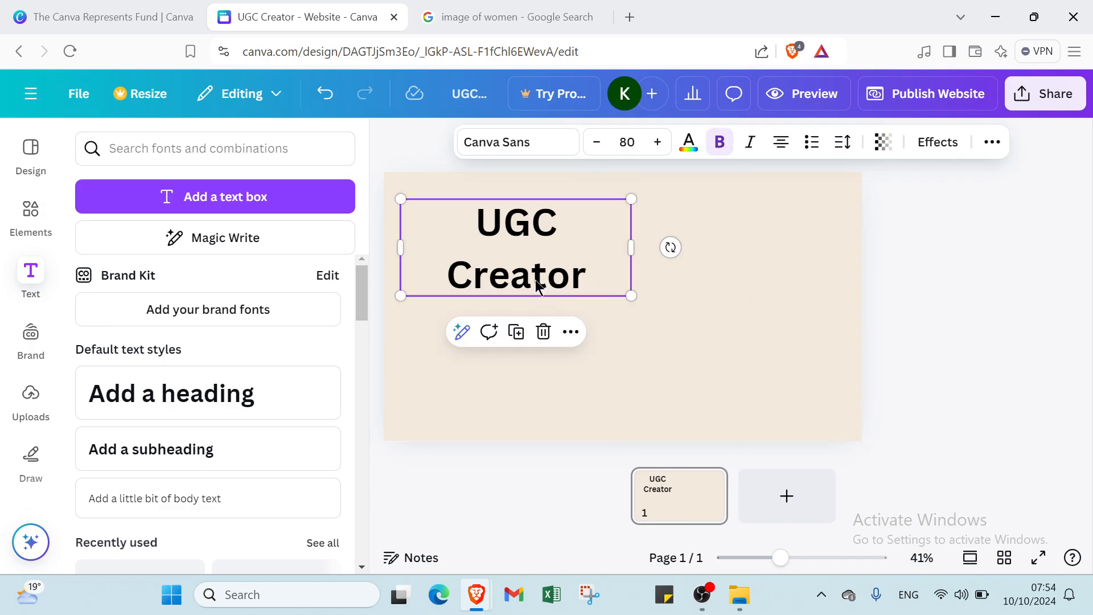
# - Set the heading font size to 64 and add a subheading text box
pyautogui.click(627, 142)
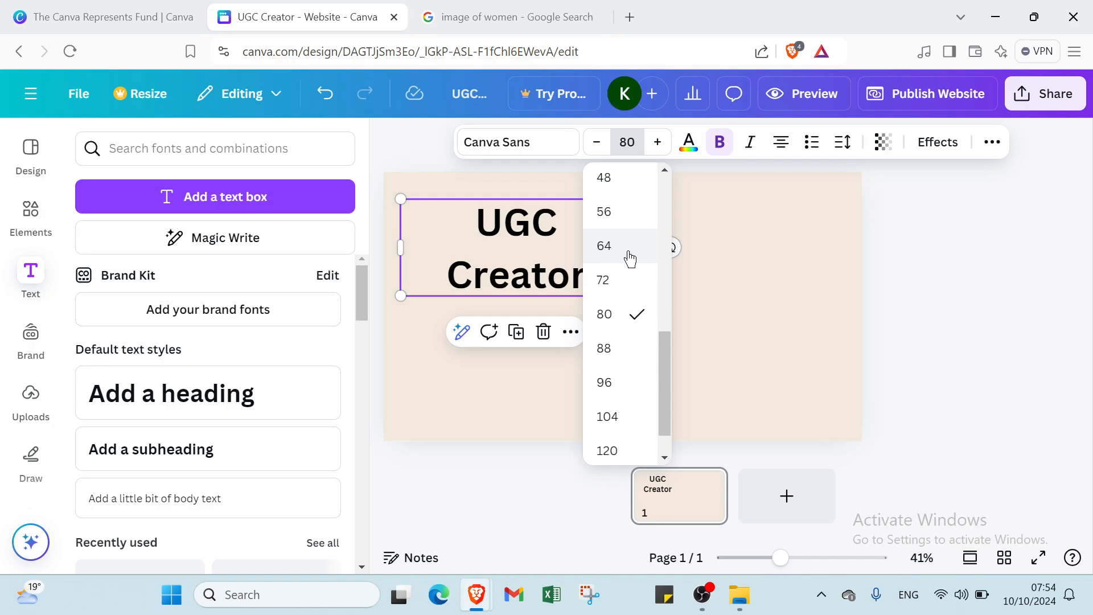
pyautogui.click(630, 257)
pyautogui.click(586, 318)
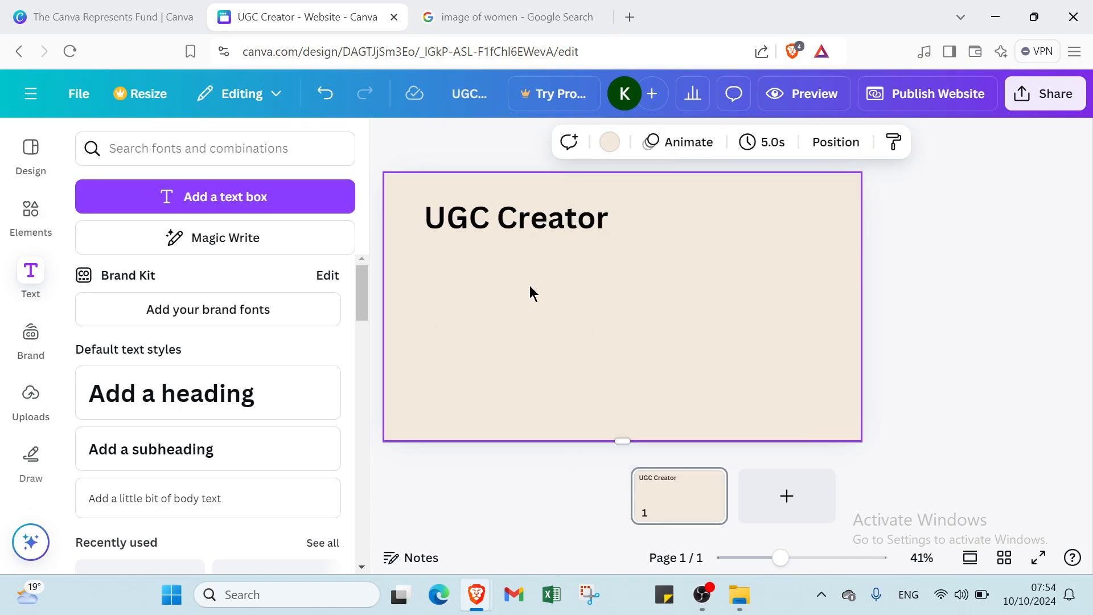
pyautogui.click(251, 441)
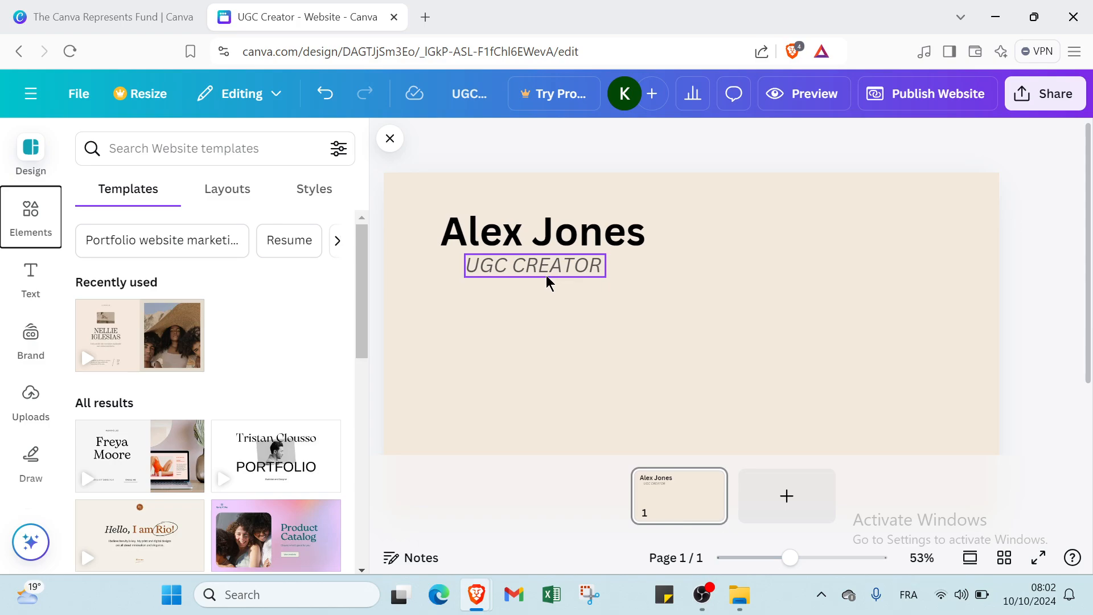
# - Insert the social-media emoji-reaction bar graphic from Elements onto the page
pyautogui.click(583, 342)
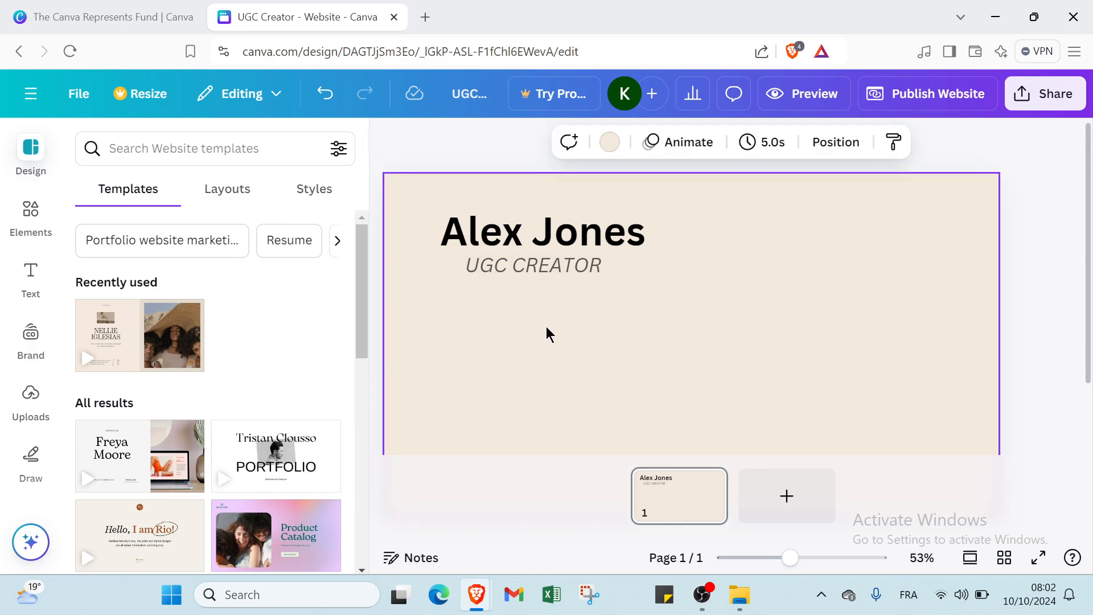
pyautogui.click(30, 216)
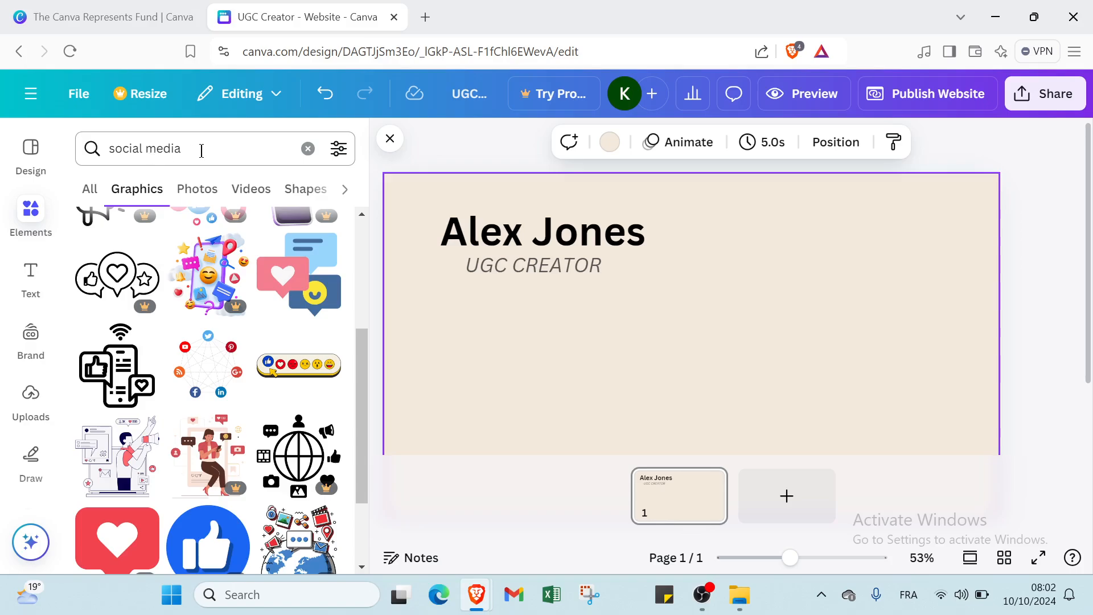
pyautogui.scroll(5, 188, 336)
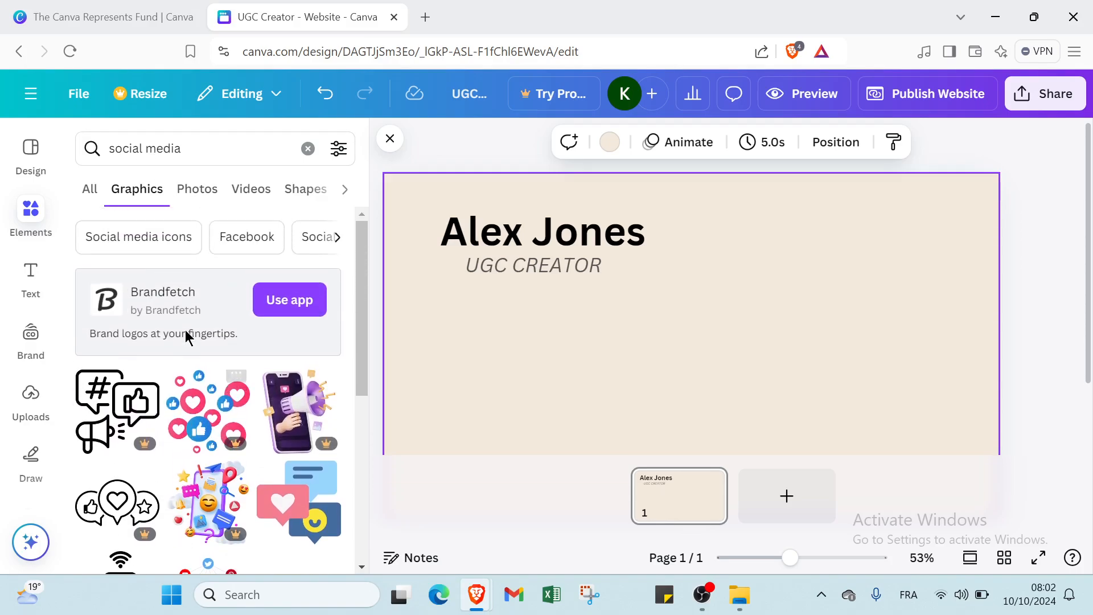
pyautogui.scroll(-5, 195, 358)
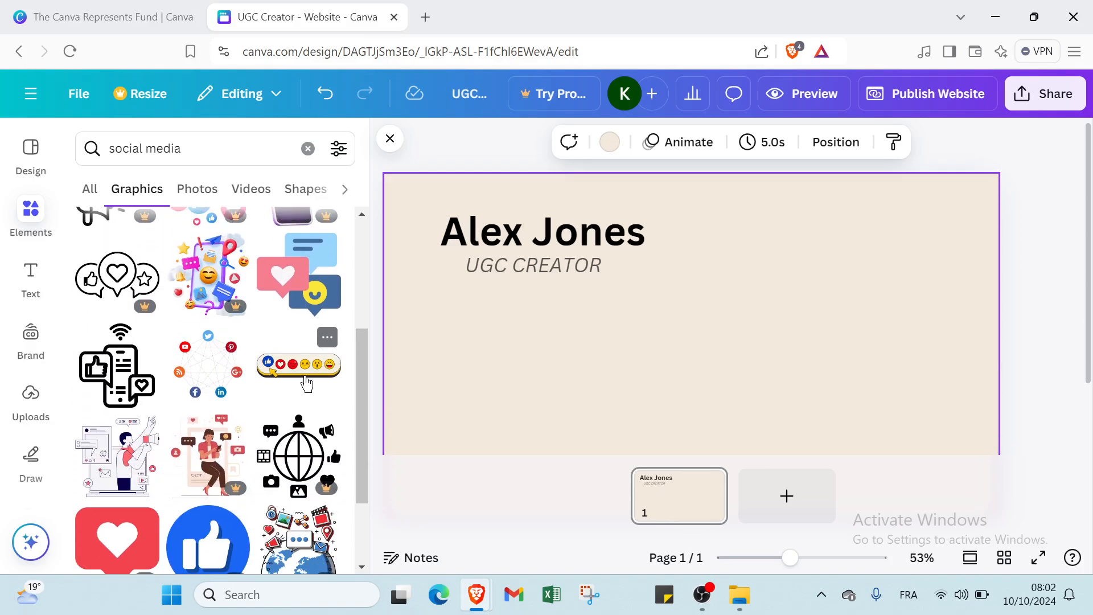
pyautogui.click(306, 384)
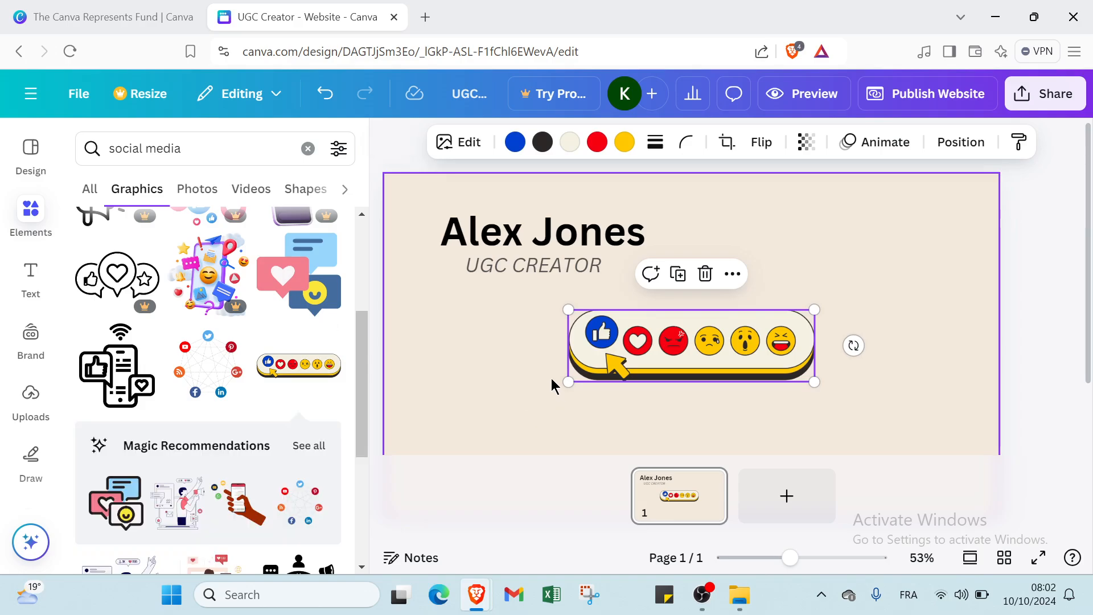
# - Move the emoji-reaction bar to the lower left and shrink it under the title block
pyautogui.moveTo(627, 346); pyautogui.dragTo(460, 398)
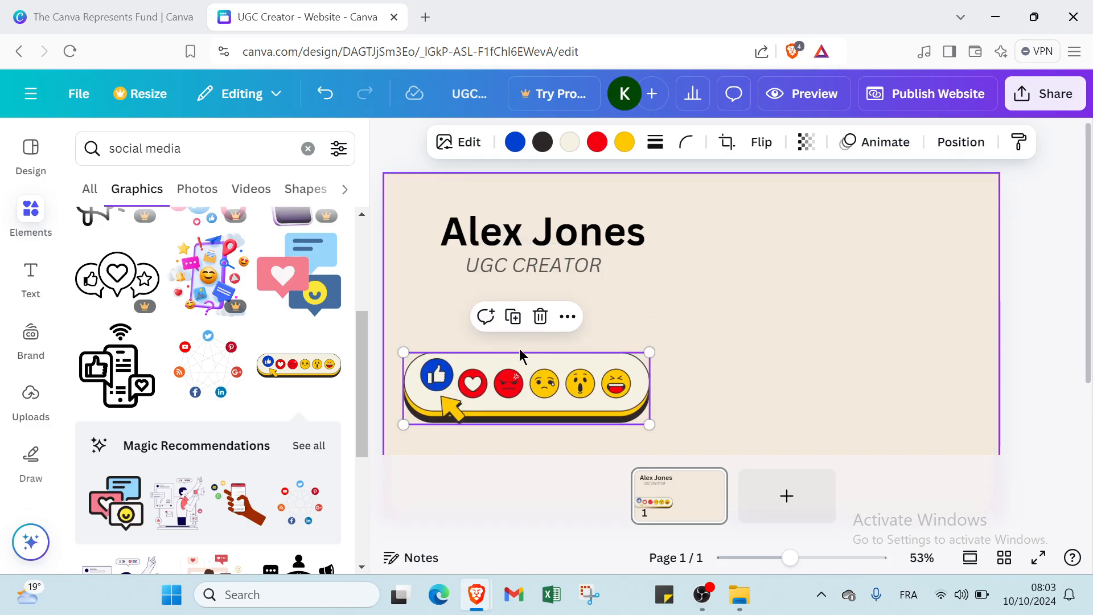
pyautogui.click(522, 357)
pyautogui.click(521, 365)
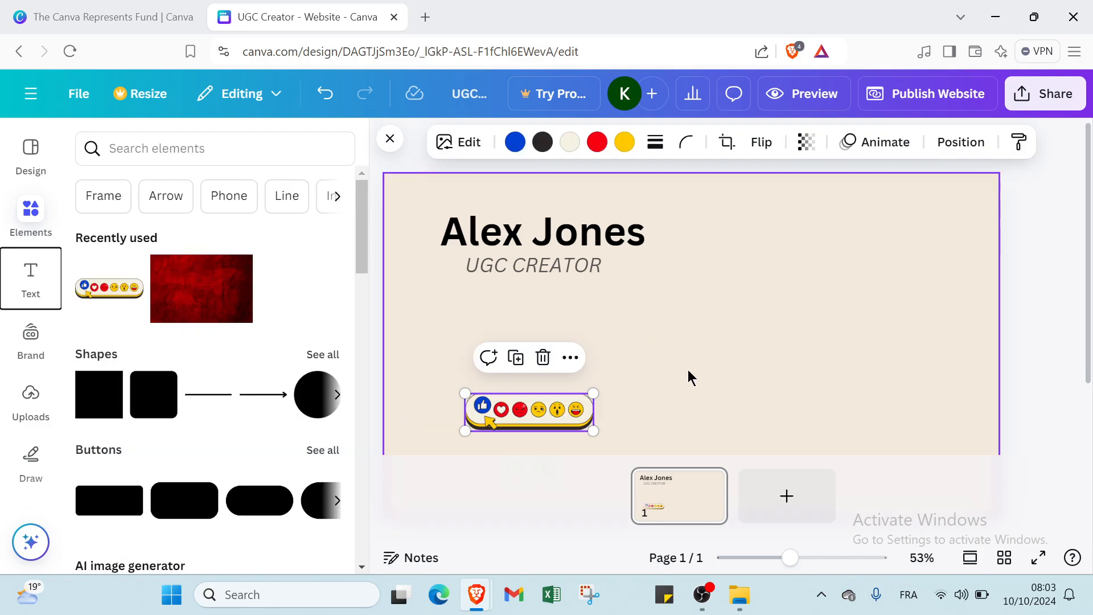
pyautogui.click(626, 319)
pyautogui.click(544, 416)
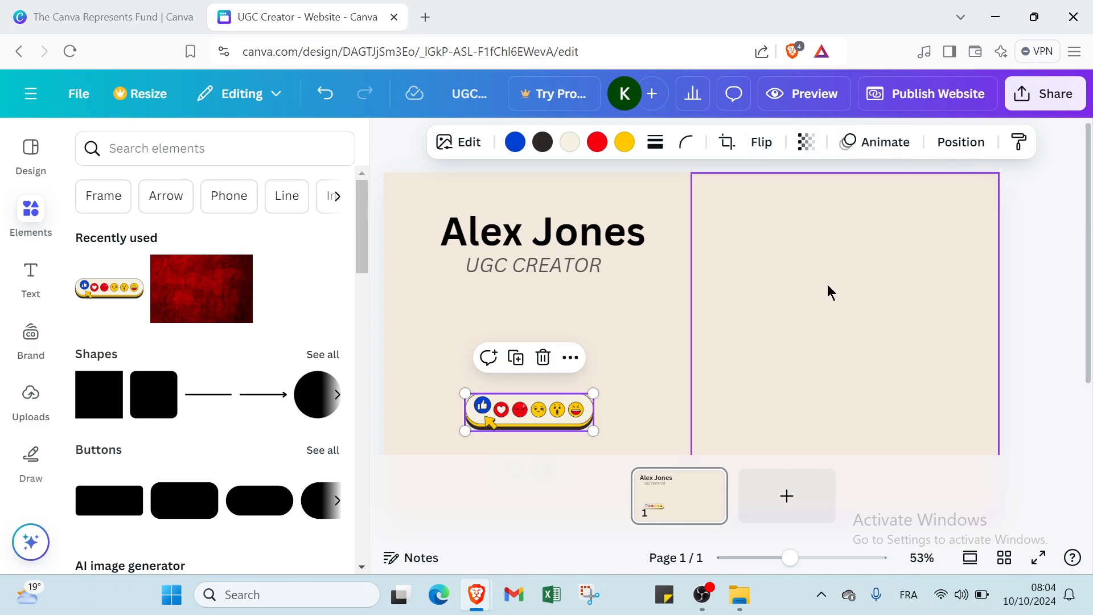
pyautogui.click(792, 315)
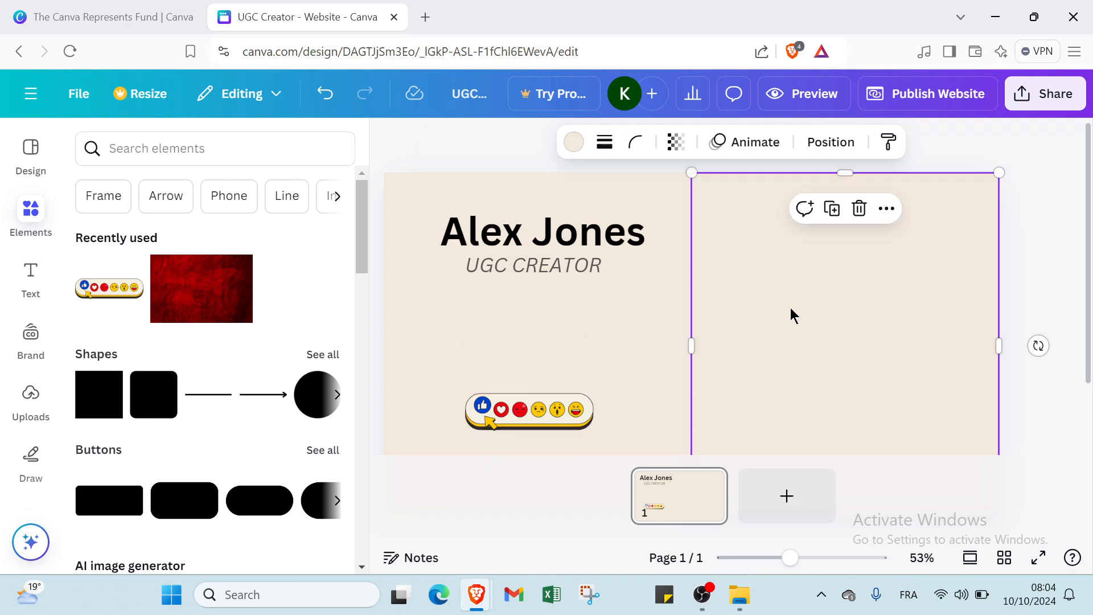
# - Add a body text box and type the email address in lowercase
pyautogui.click(602, 346)
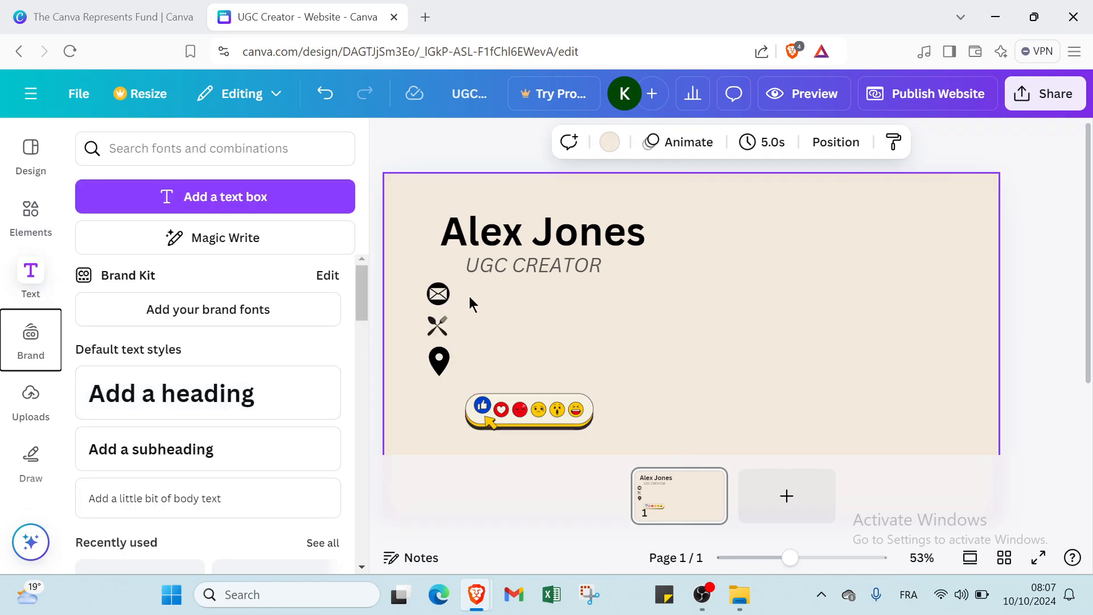
pyautogui.click(162, 499)
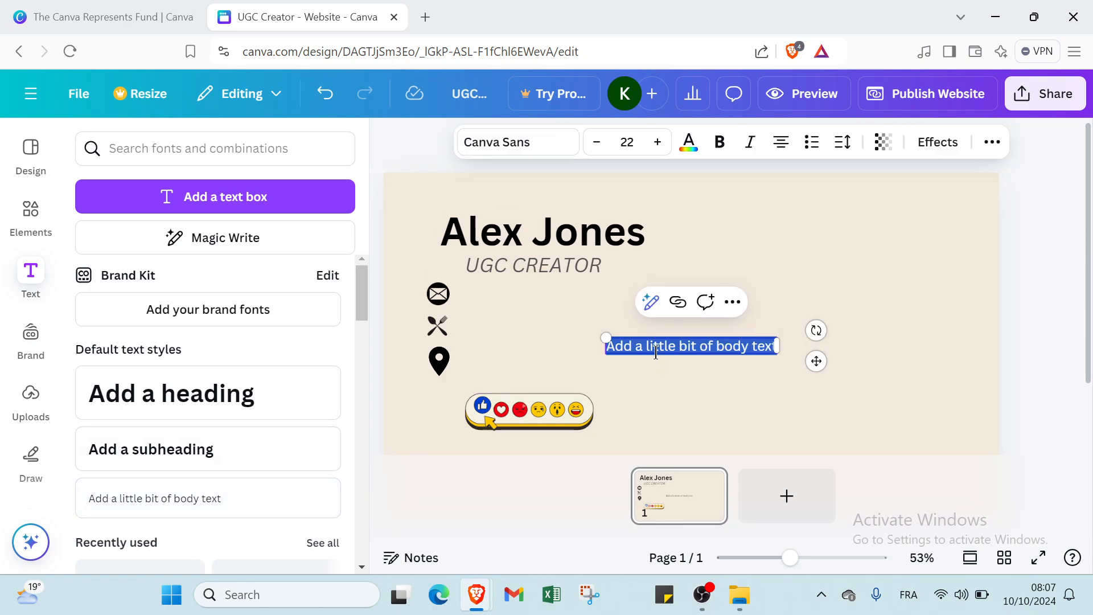
pyautogui.press('BackSpace')
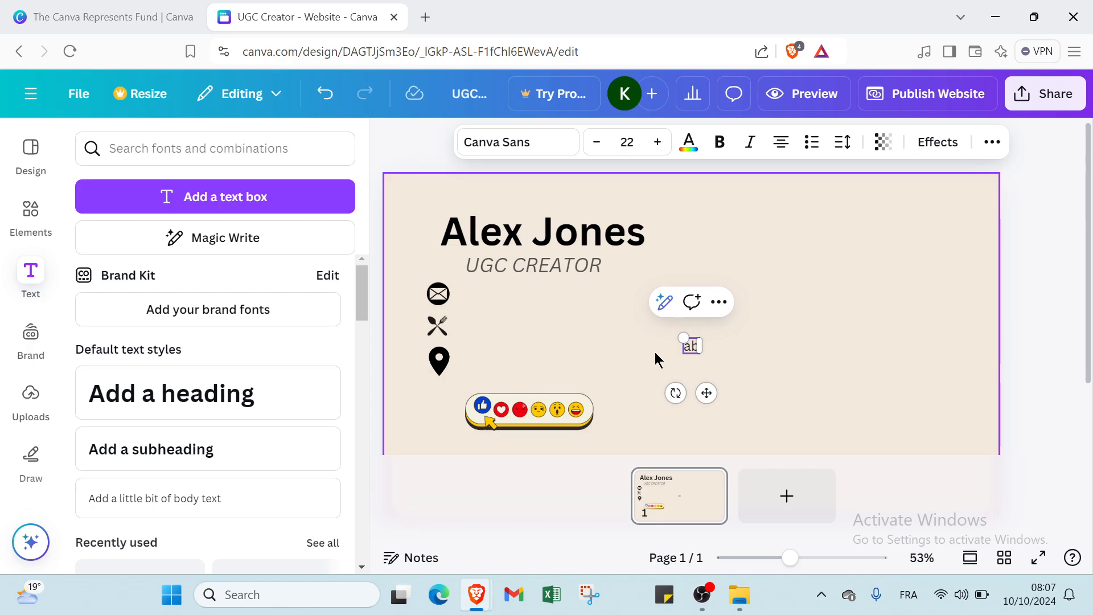
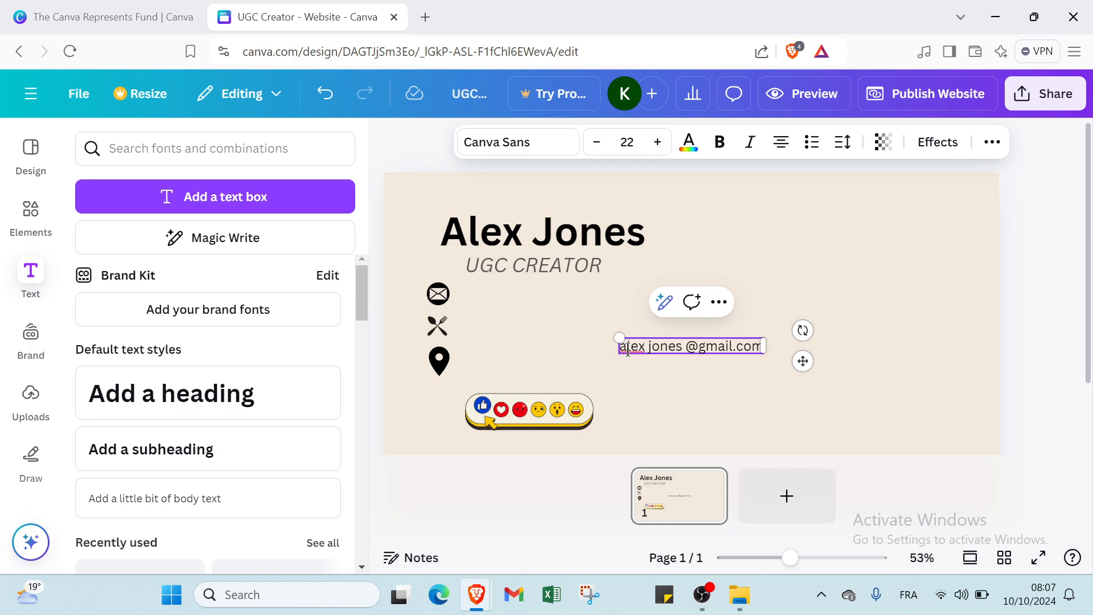
# - Capitalise the email's first letter and move the line beside the envelope icon
pyautogui.click(628, 350)
pyautogui.press('BackSpace')
pyautogui.write('A')
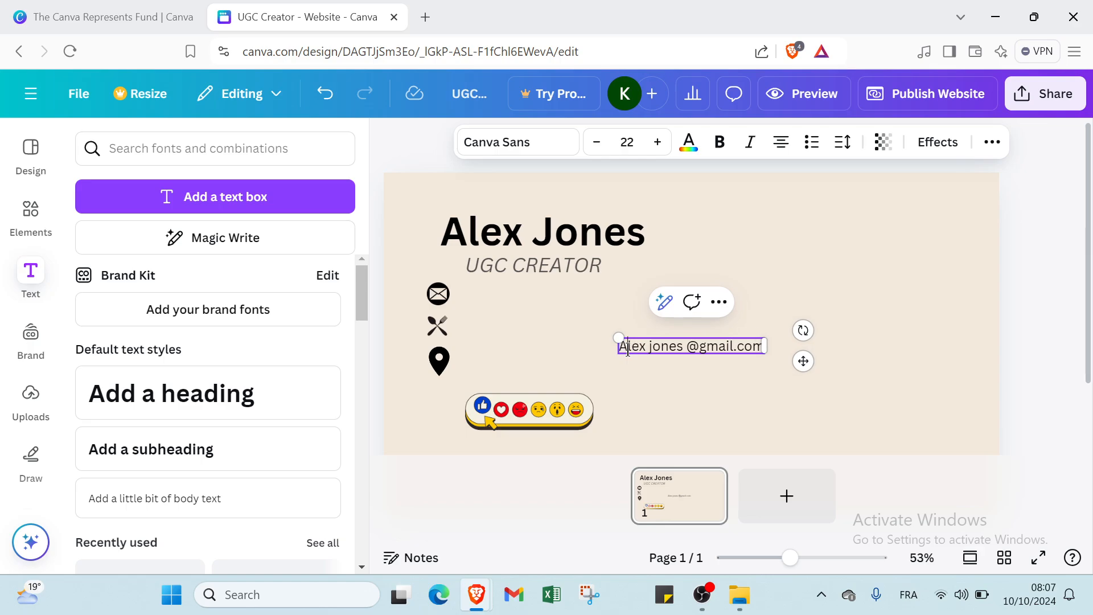
pyautogui.click(636, 394)
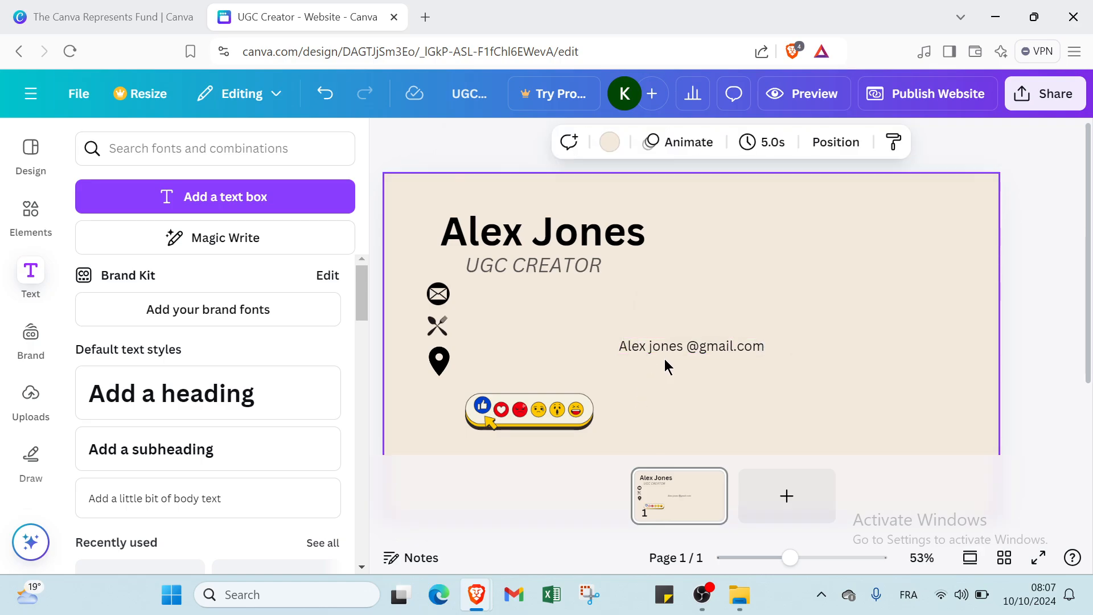
pyautogui.click(659, 341)
pyautogui.moveTo(659, 342); pyautogui.dragTo(509, 292)
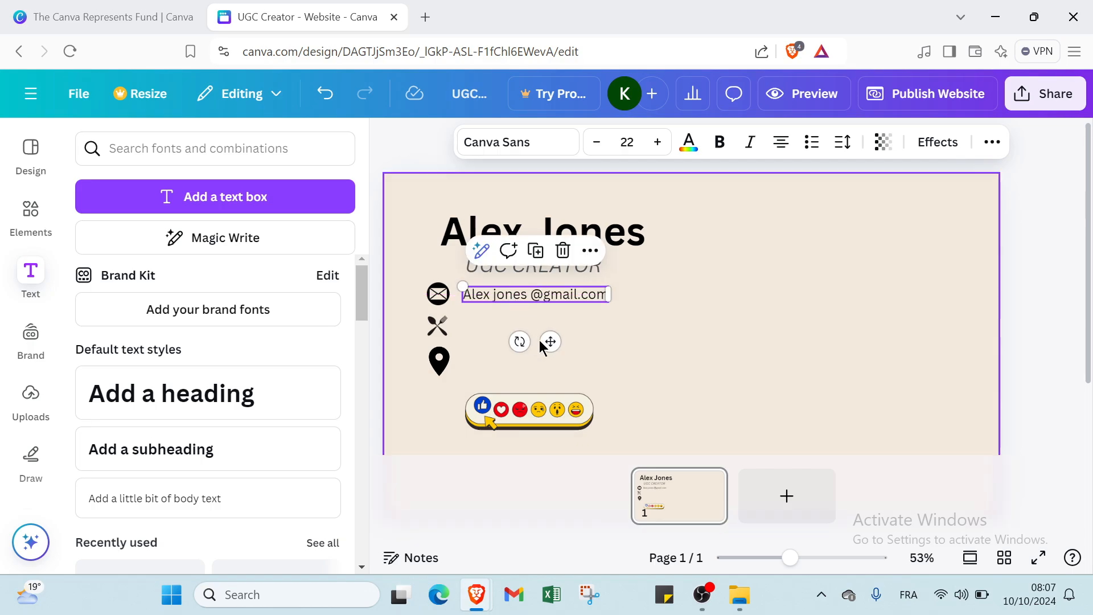
pyautogui.click(606, 335)
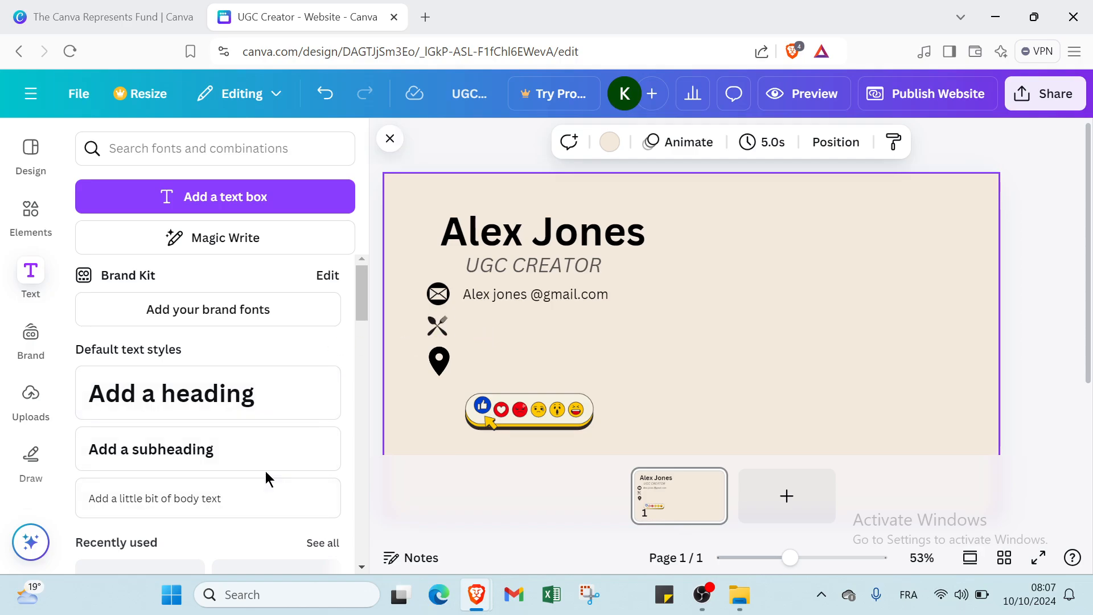
# - Add a 'Twist food' body text line beside the fork-and-knife icon, under the email
pyautogui.click(266, 490)
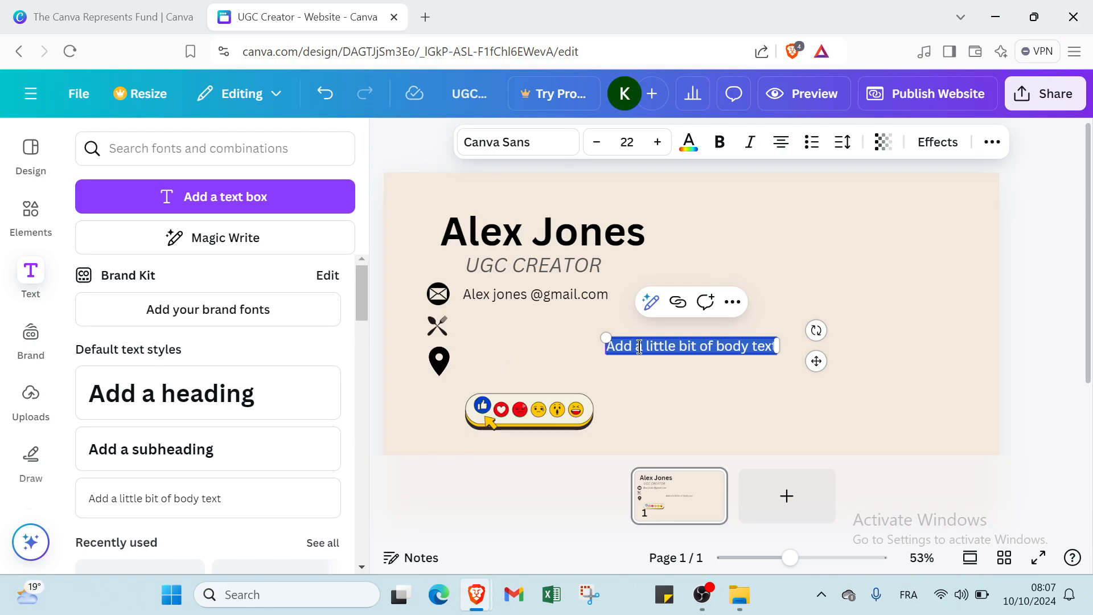
pyautogui.write('twis')
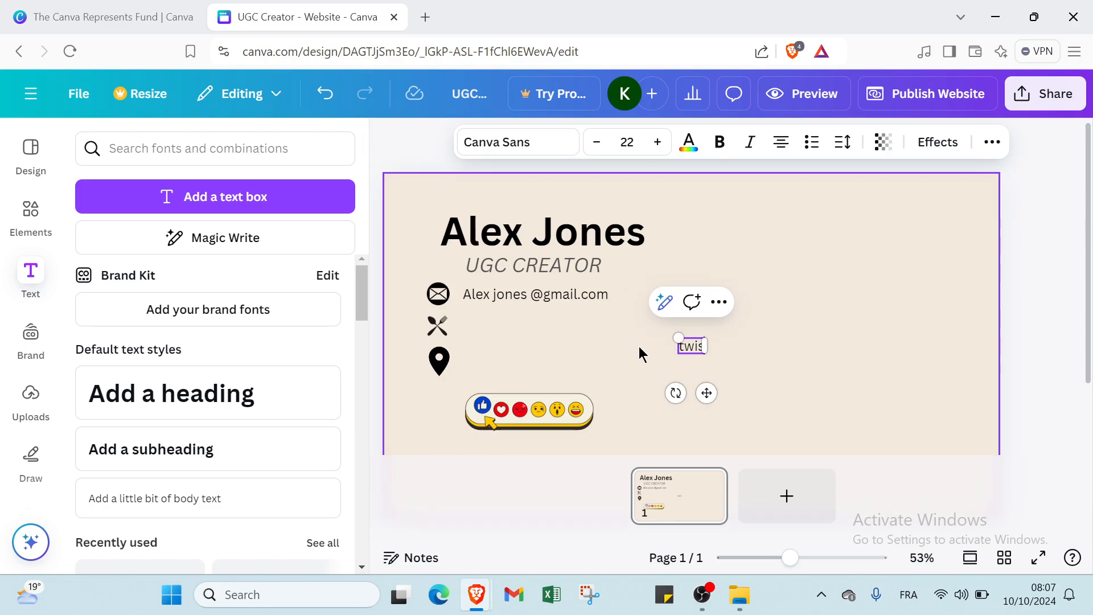
pyautogui.press('BackSpace')
pyautogui.press('BackSpace')
pyautogui.press('BackSpace')
pyautogui.press('BackSpace')
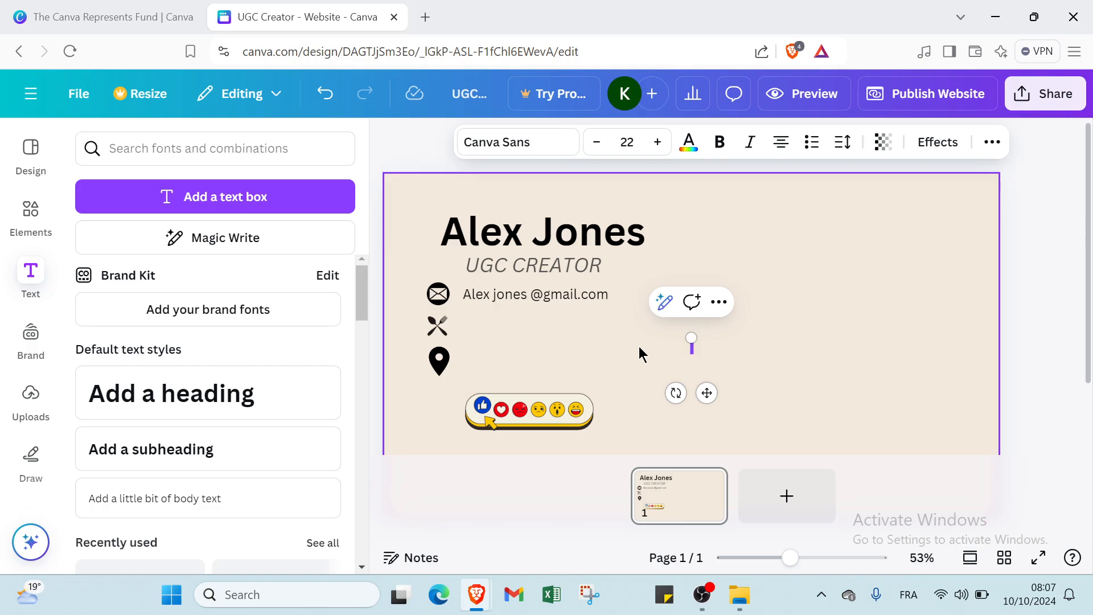
pyautogui.write('Twist')
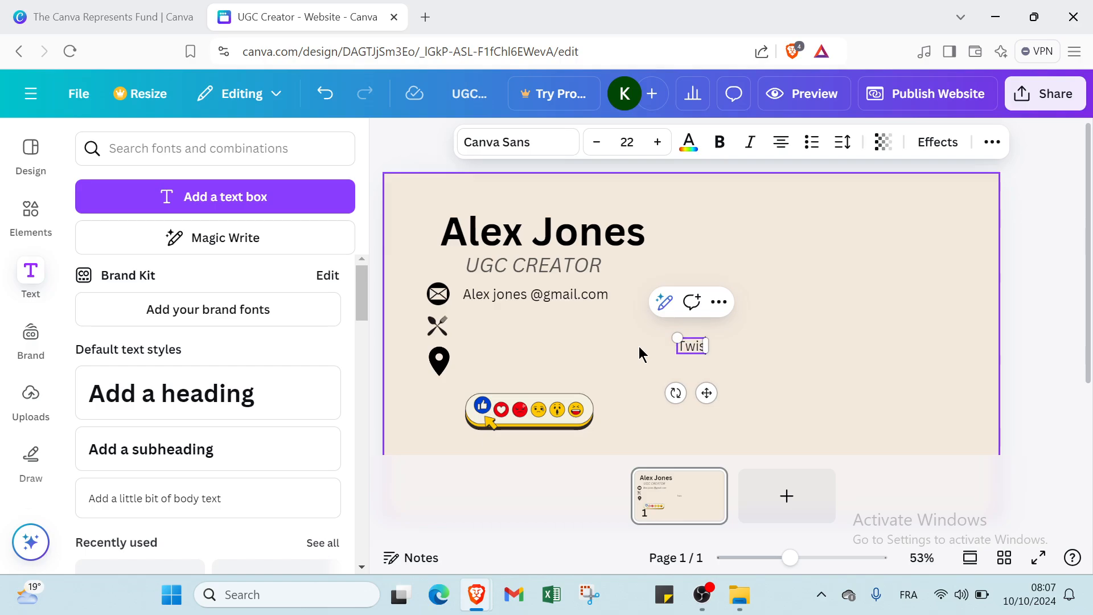
pyautogui.write(' food')
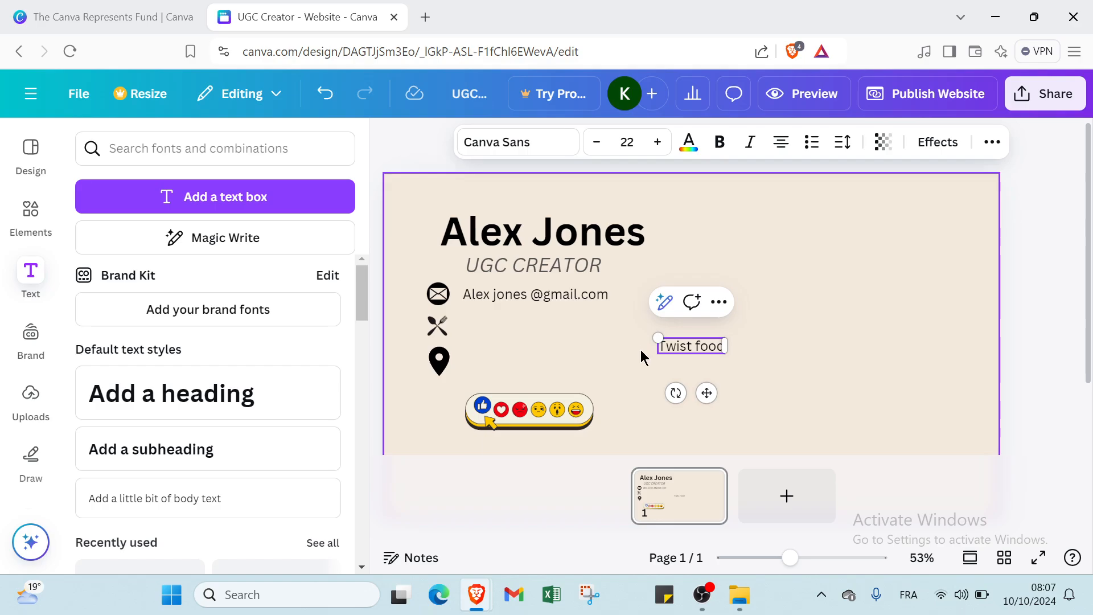
pyautogui.click(641, 350)
pyautogui.moveTo(670, 346); pyautogui.dragTo(521, 328)
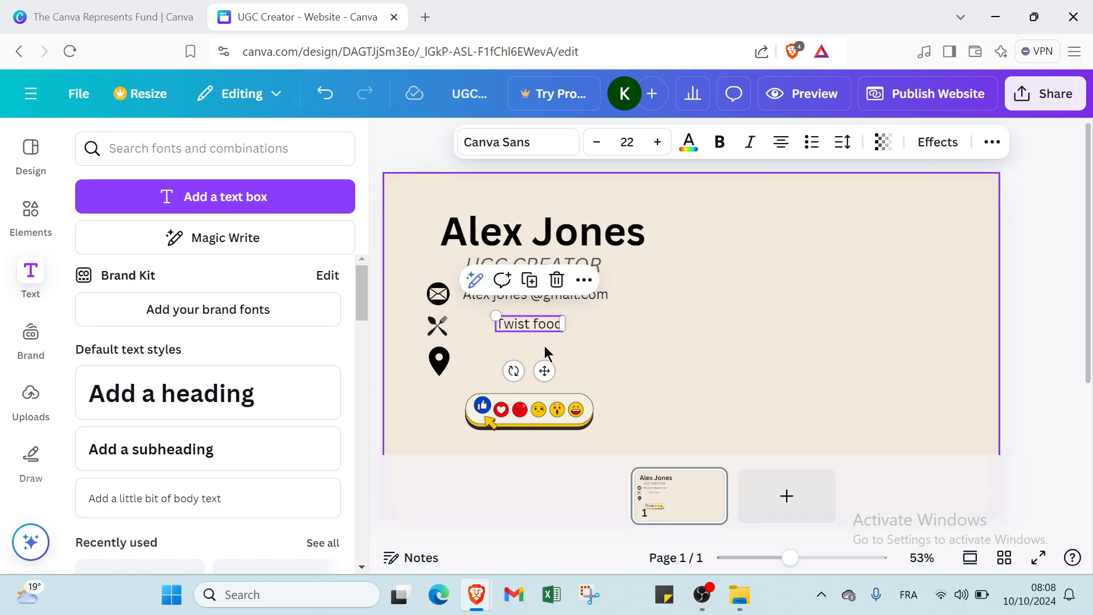
pyautogui.click(499, 350)
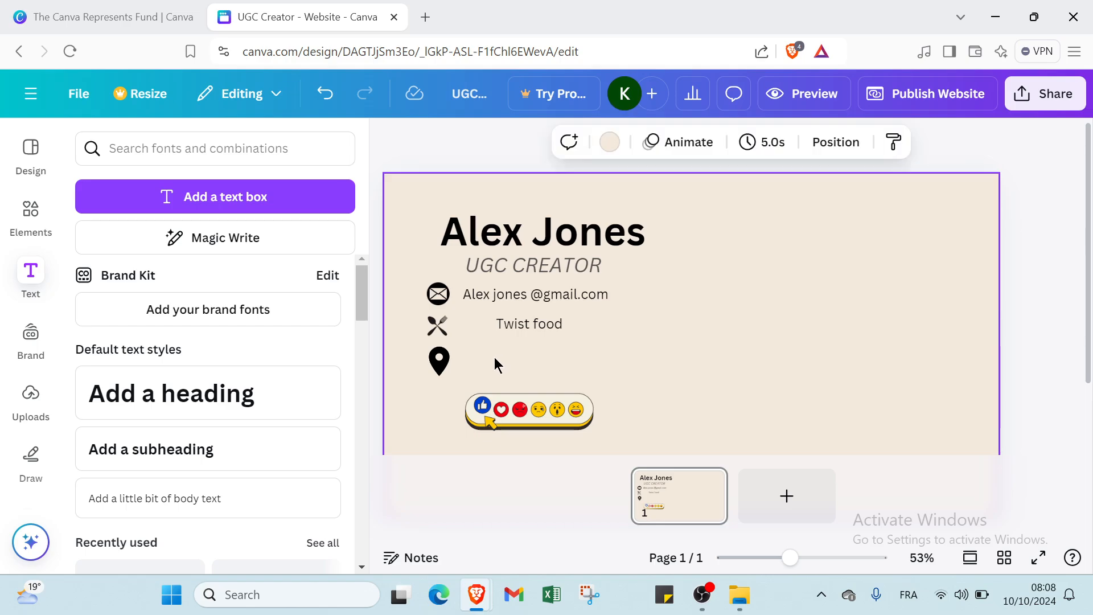
# - Add a 'NEW YORK' text line, fixing the 'ZORK' typo, beside the location-pin icon
pyautogui.click(256, 508)
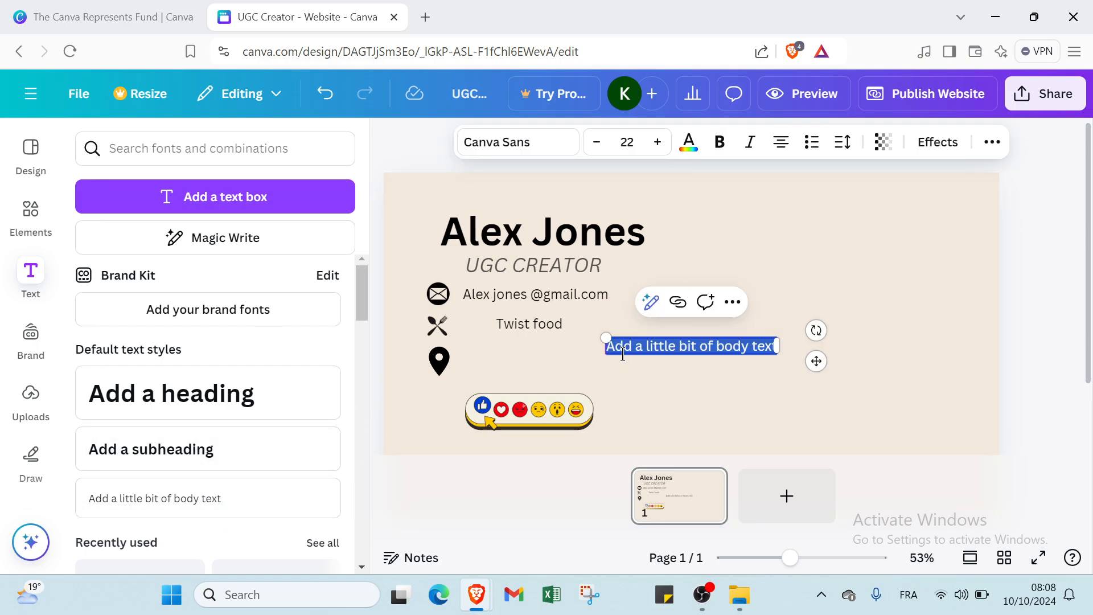
pyautogui.write('n')
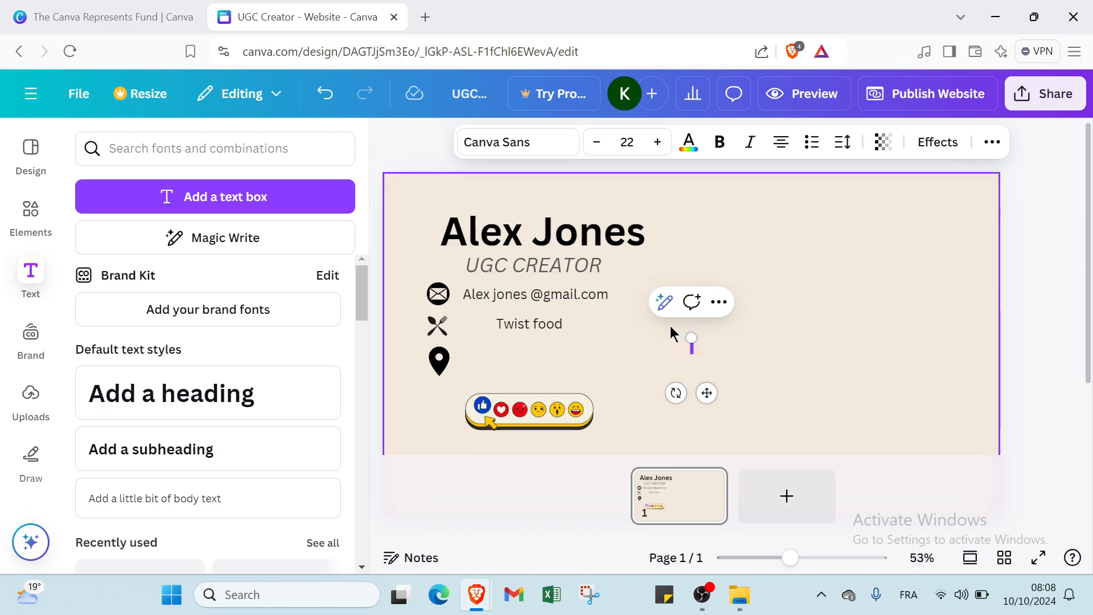
pyautogui.press('BackSpace')
pyautogui.write('NEW ZORK')
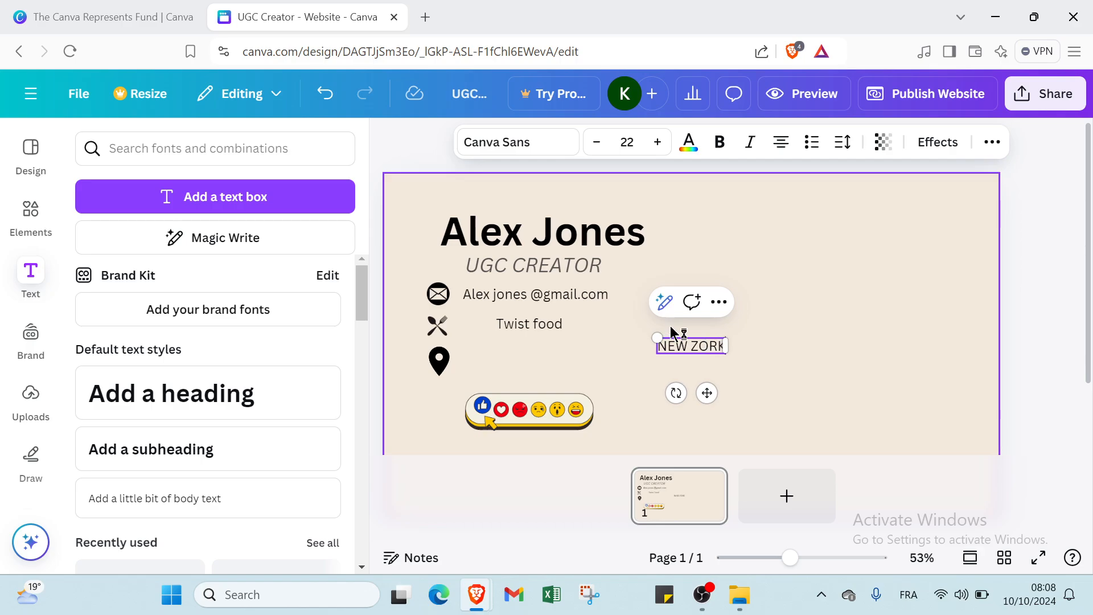
pyautogui.press('BackSpace')
pyautogui.press('BackSpace')
pyautogui.press('BackSpace')
pyautogui.press('BackSpace')
pyautogui.press('BackSpace')
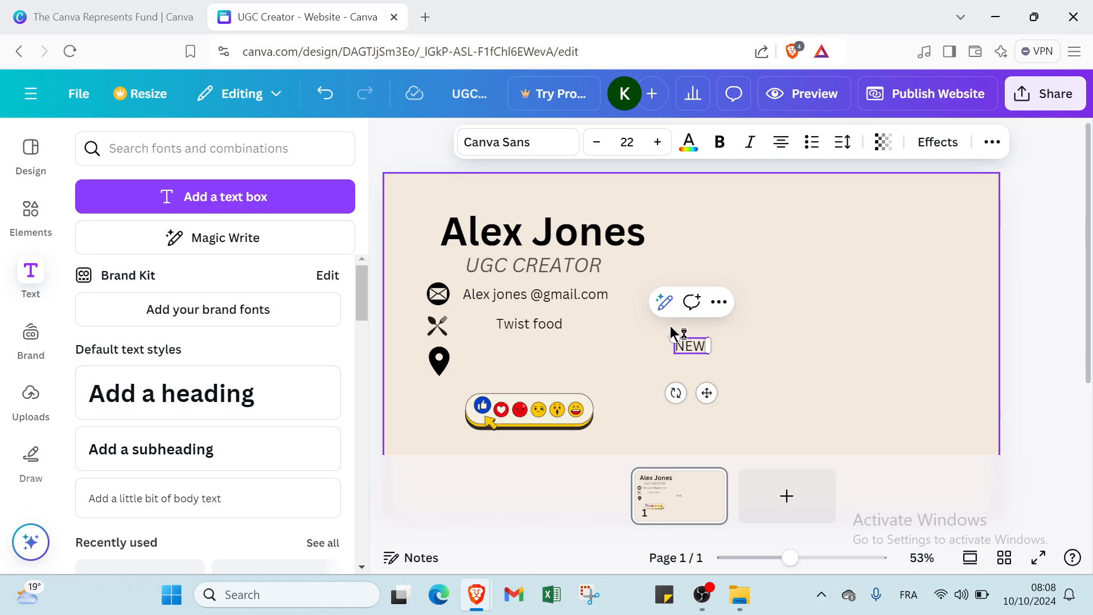
pyautogui.write('YO')
pyautogui.write('RK')
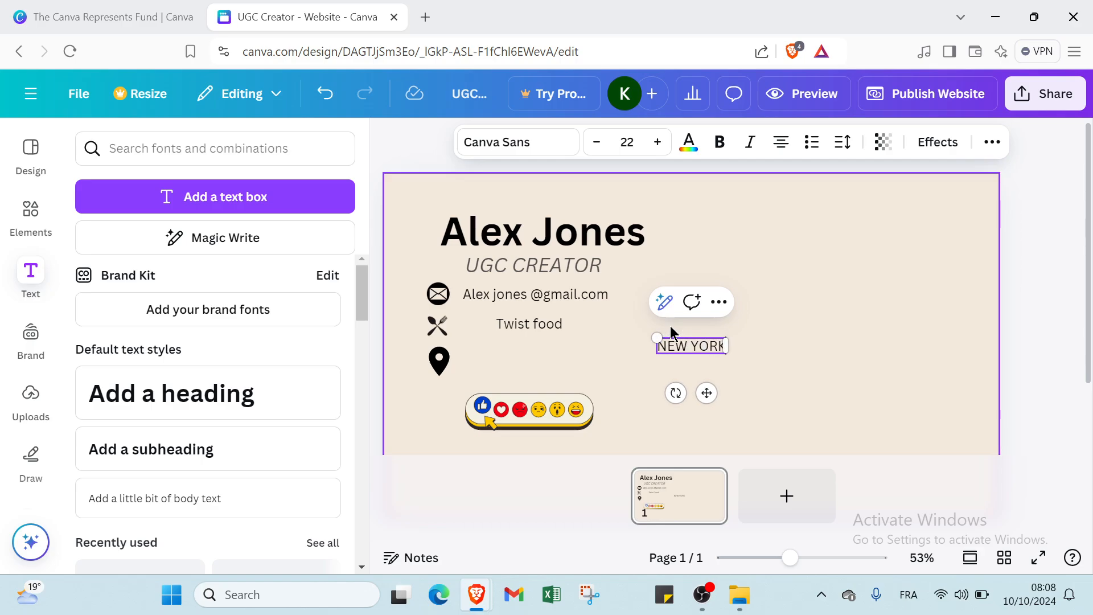
pyautogui.click(634, 358)
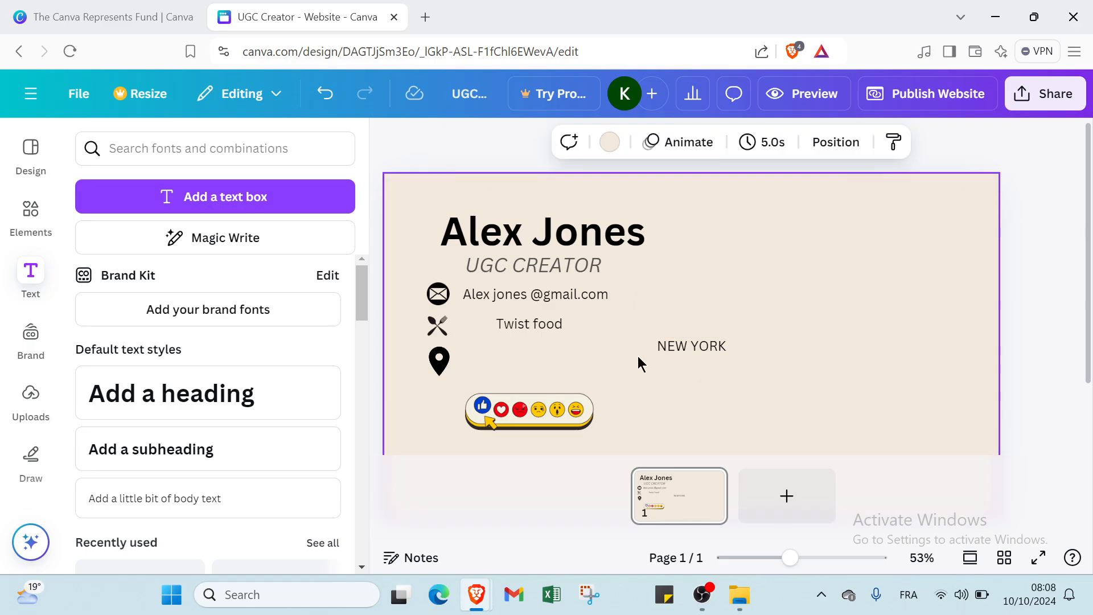
pyautogui.moveTo(673, 347); pyautogui.dragTo(501, 355)
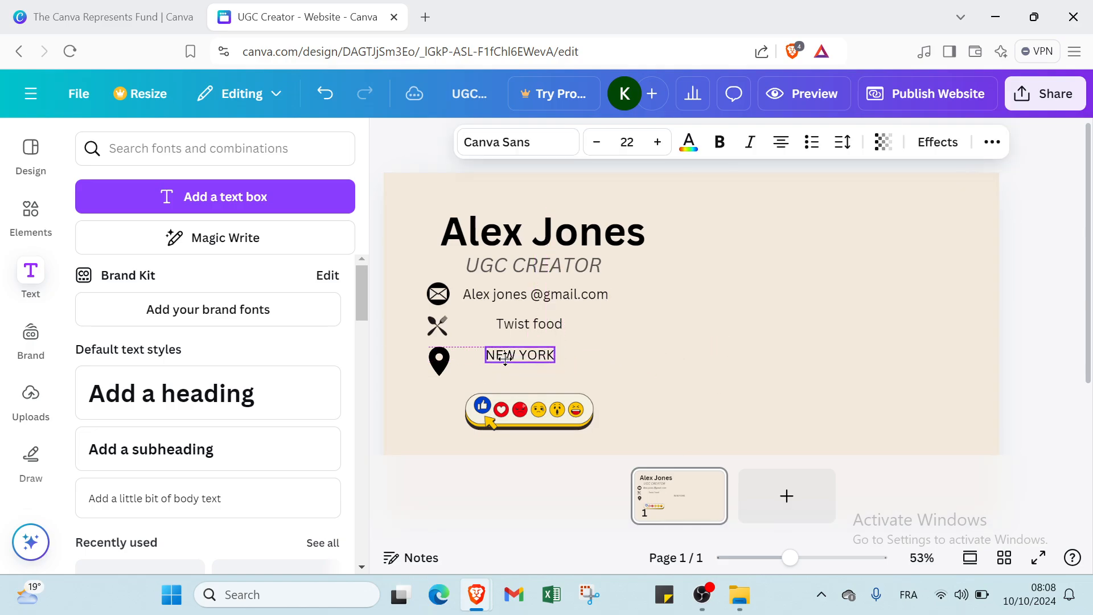
pyautogui.click(639, 390)
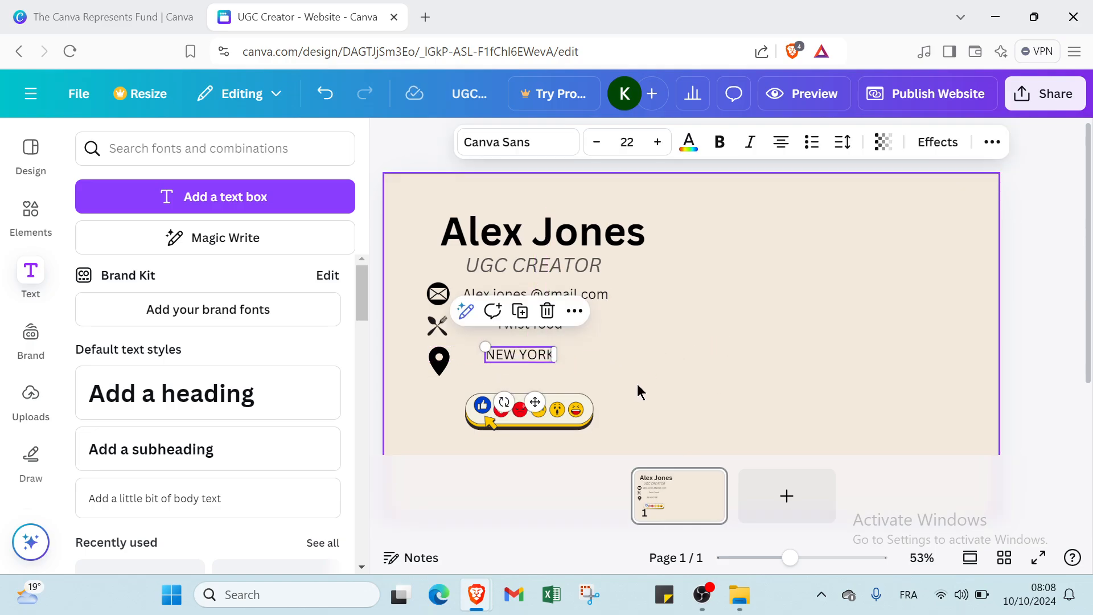
# - Select the right background block, then move through Uploads and Design to Canva's main navigation
pyautogui.click(896, 335)
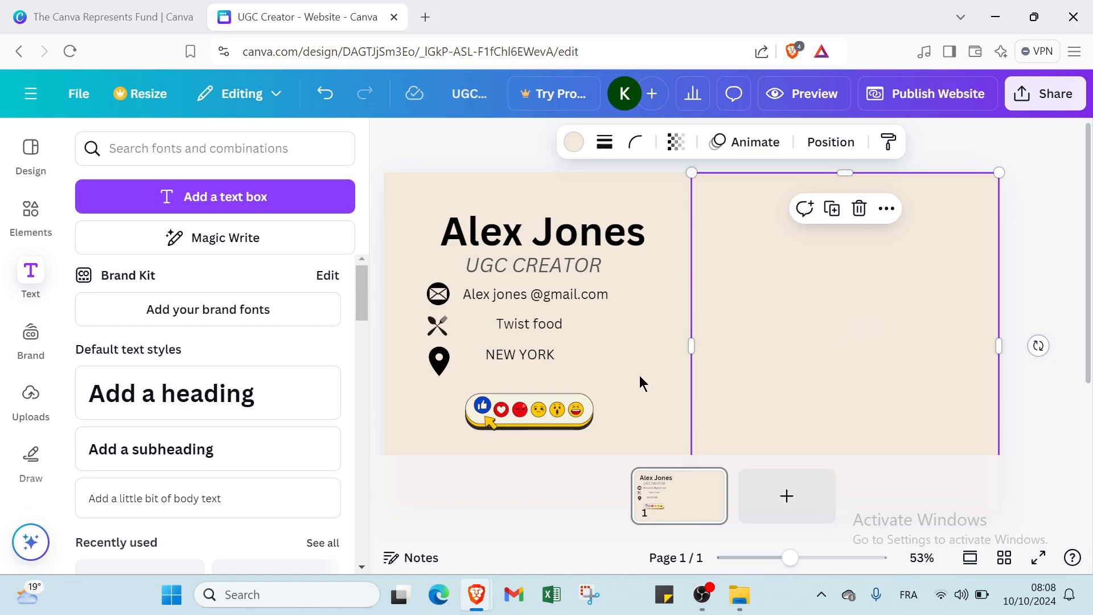
pyautogui.click(27, 395)
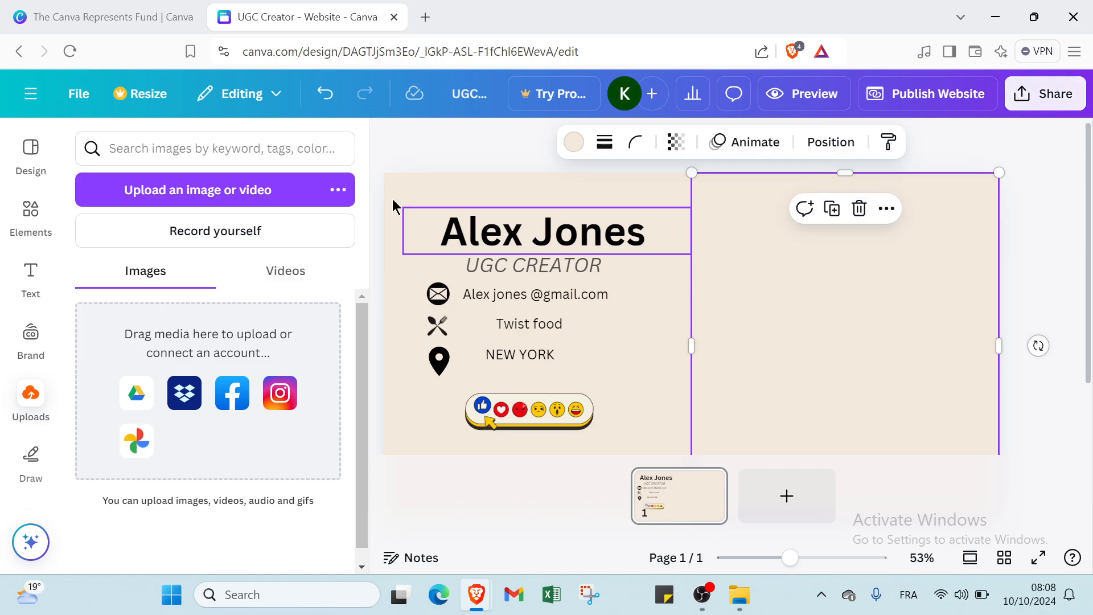
pyautogui.click(12, 170)
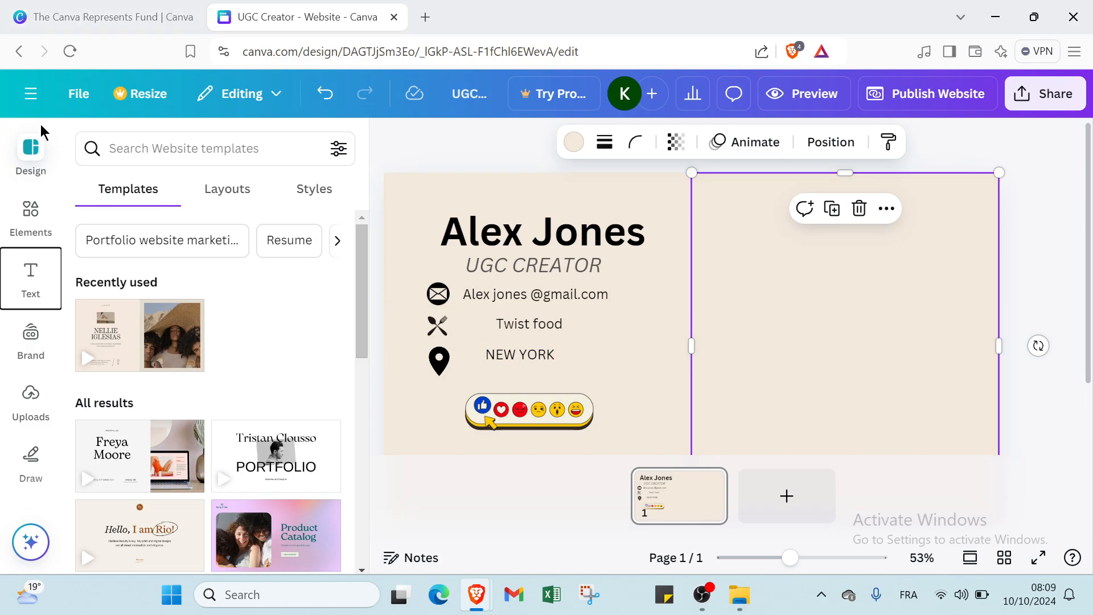
pyautogui.click(31, 149)
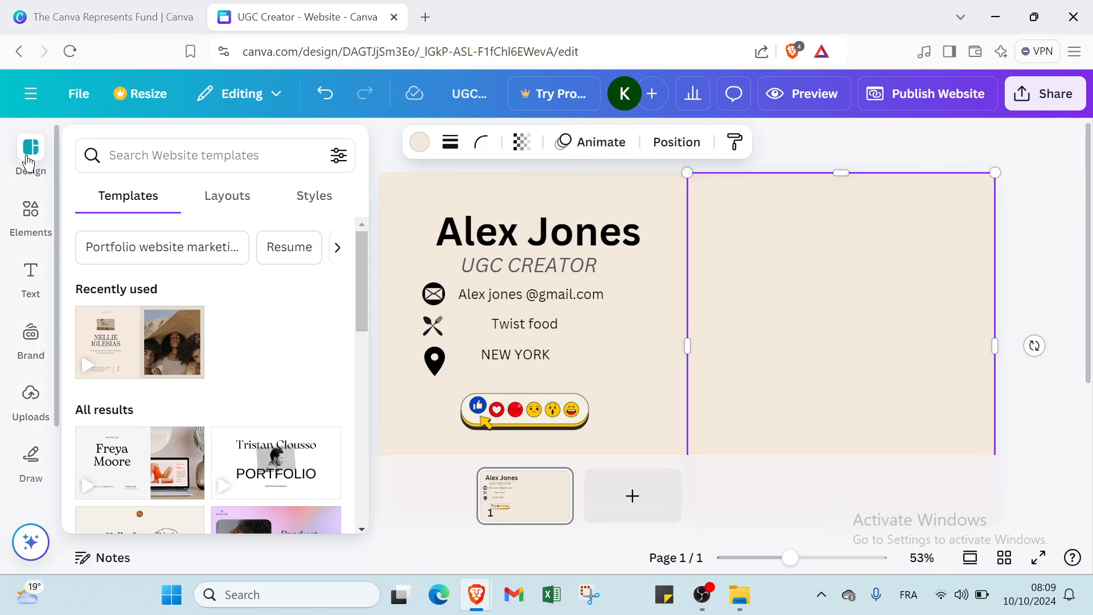
pyautogui.click(32, 94)
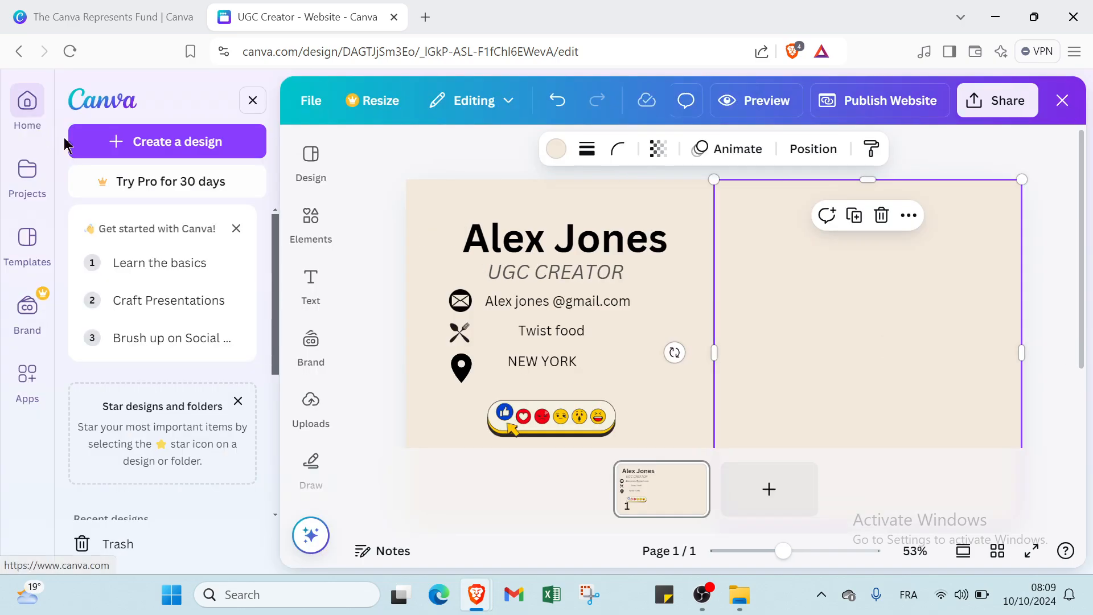
# - Close the editor to Canva Home and return to the Canva Represents Fund tab
pyautogui.click(36, 118)
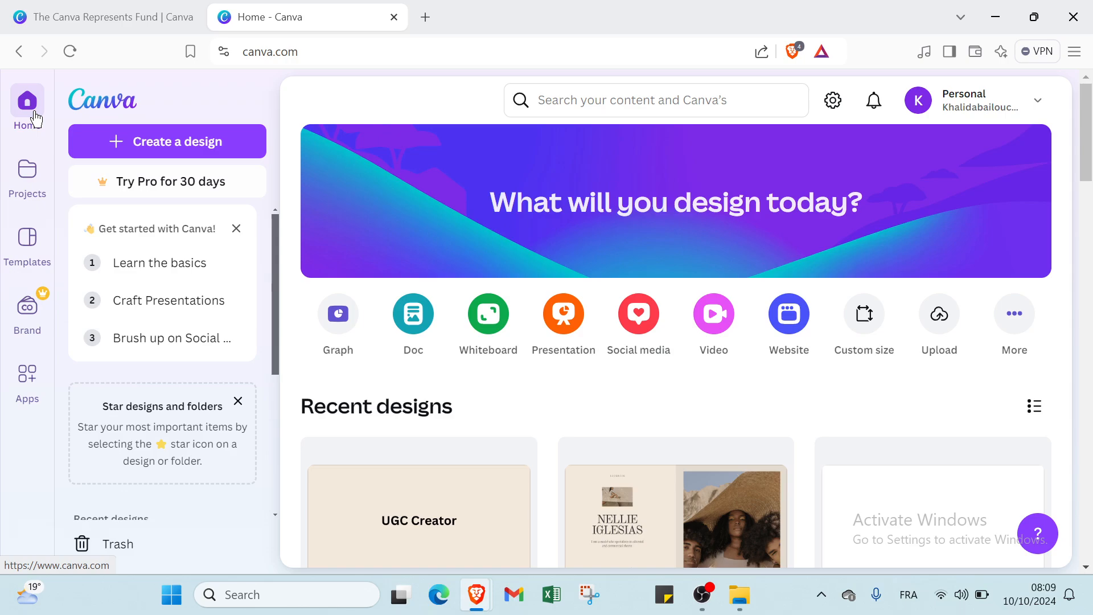
pyautogui.click(50, 8)
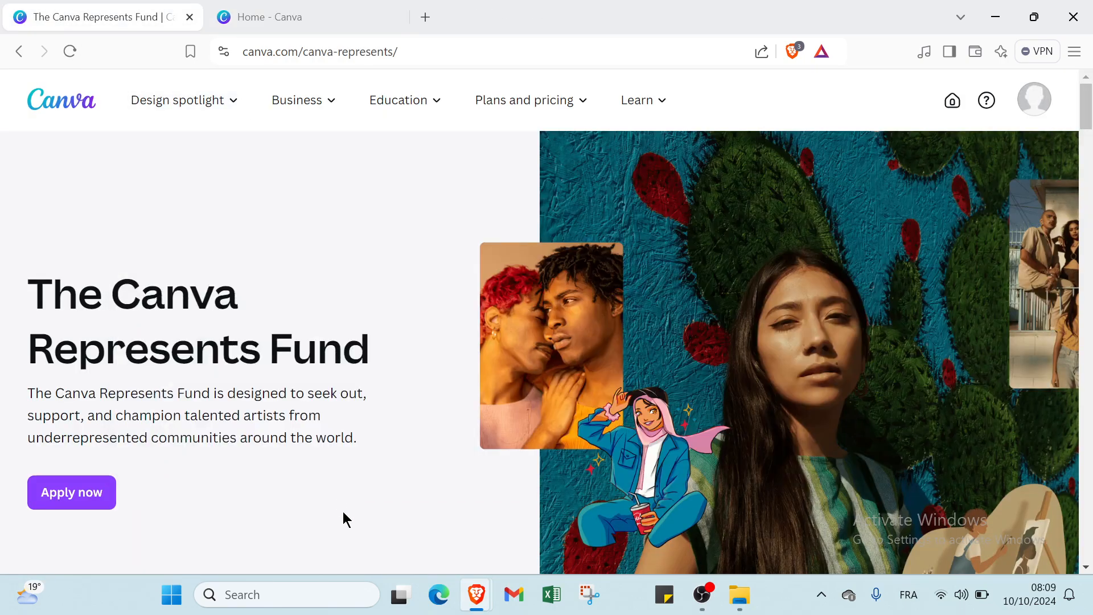